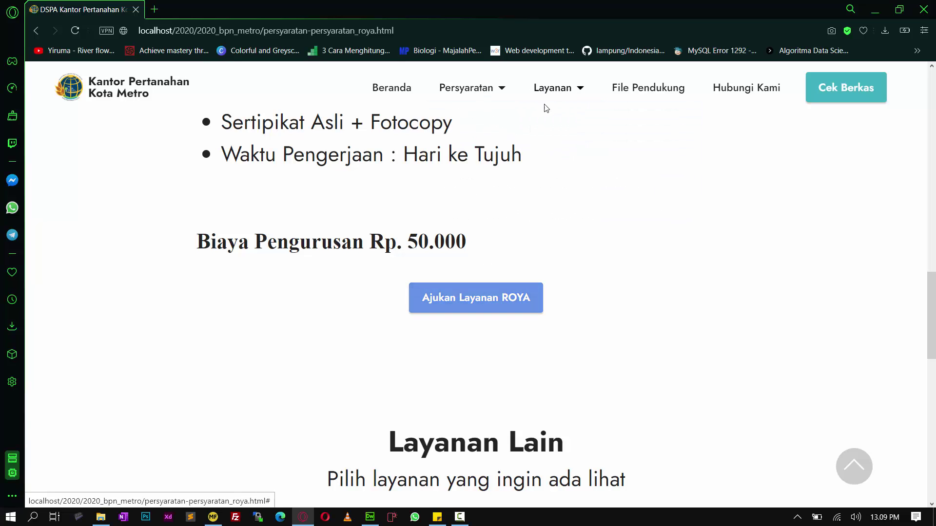
Review the processing fee on the ROYA requirements page and the other services offered under Layanan Lain
mouse_move(547, 106)
scroll(411, 197, down, 1)
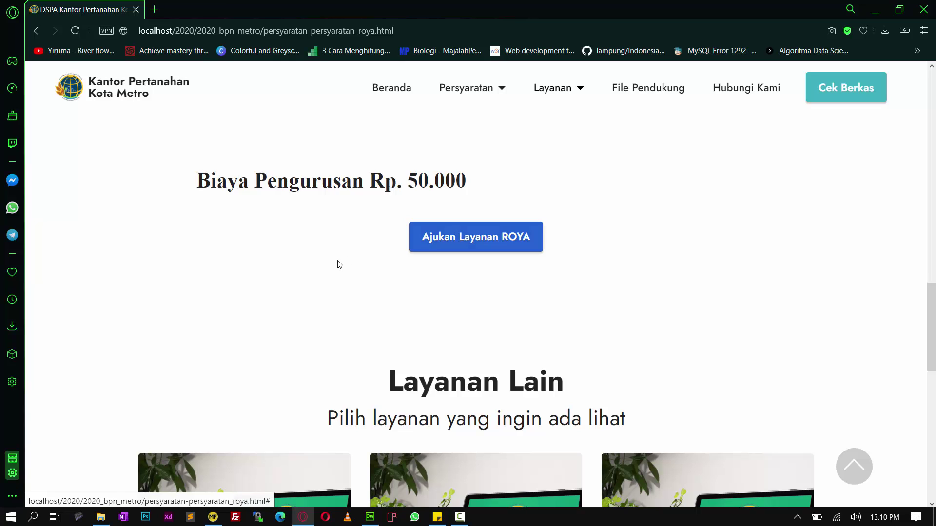
scroll(364, 257, down, 4)
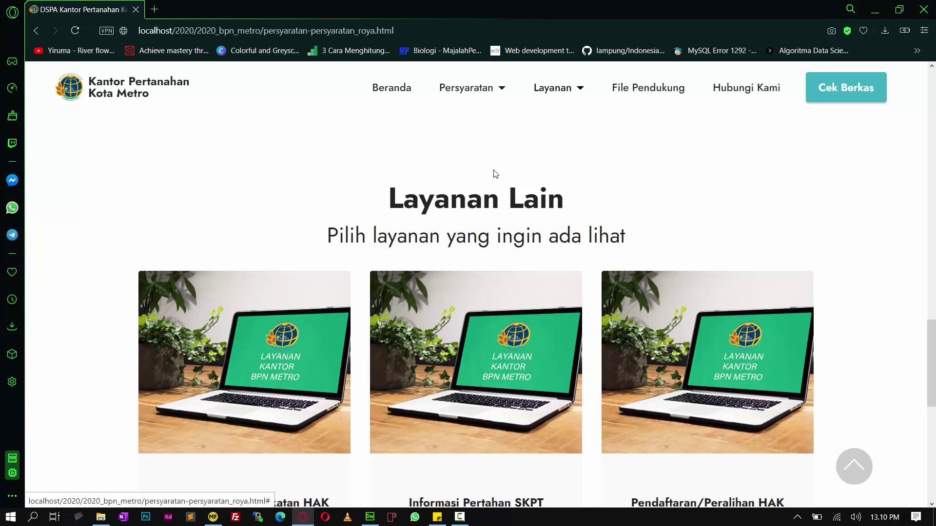
scroll(493, 178, down, 1)
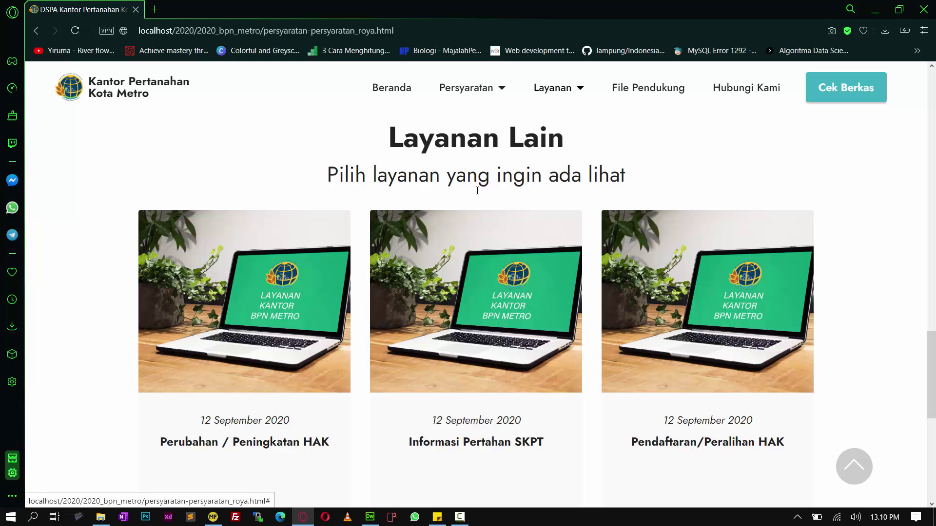
scroll(249, 299, down, 1)
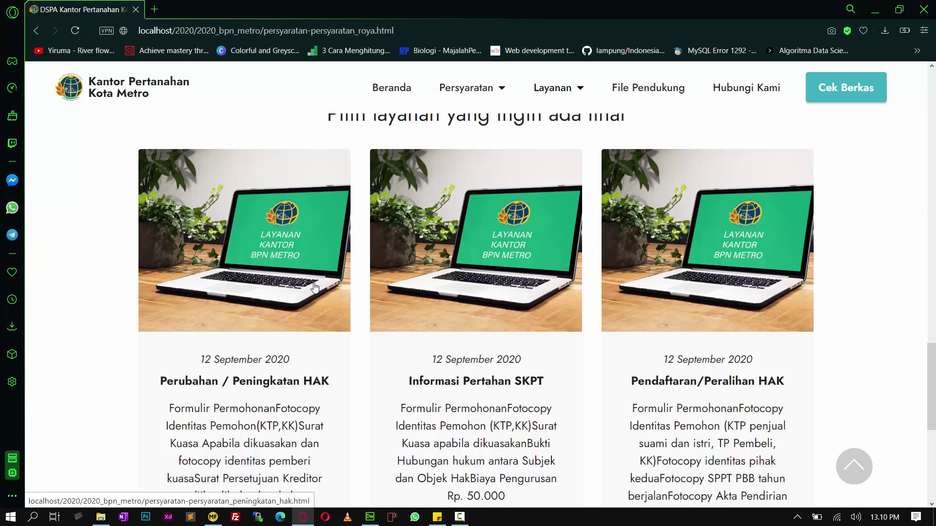
scroll(525, 292, up, 10)
scroll(525, 293, up, 5)
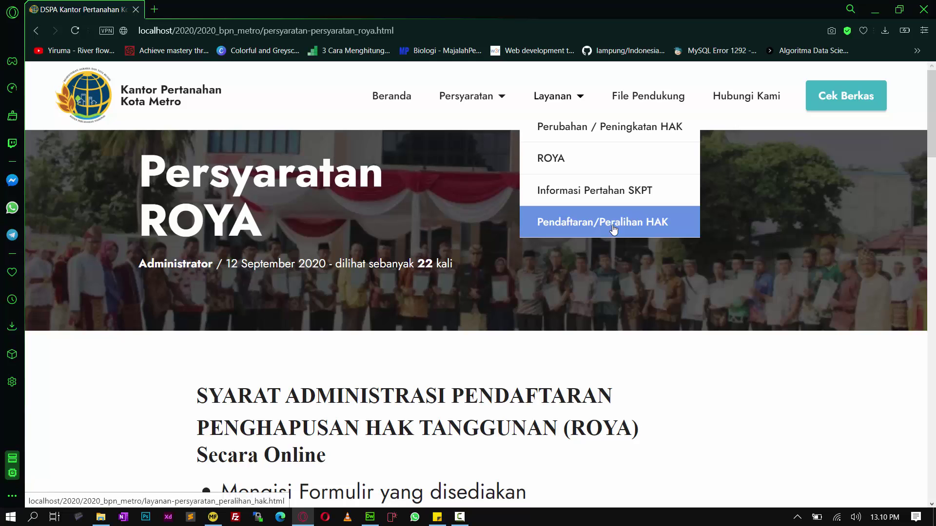
Open the ROYA service page and read through its online application requirements, document list and processing fee
click(585, 163)
scroll(414, 218, down, 3)
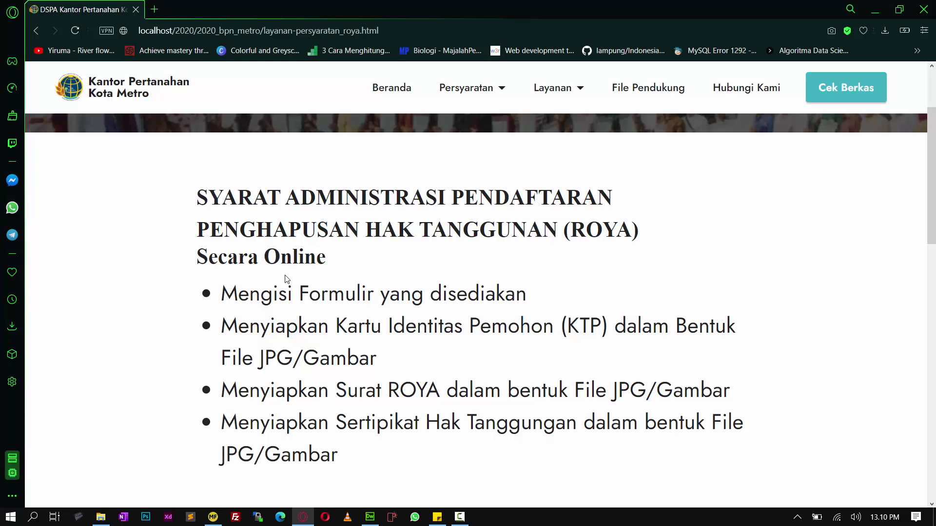
drag(218, 197, 466, 424)
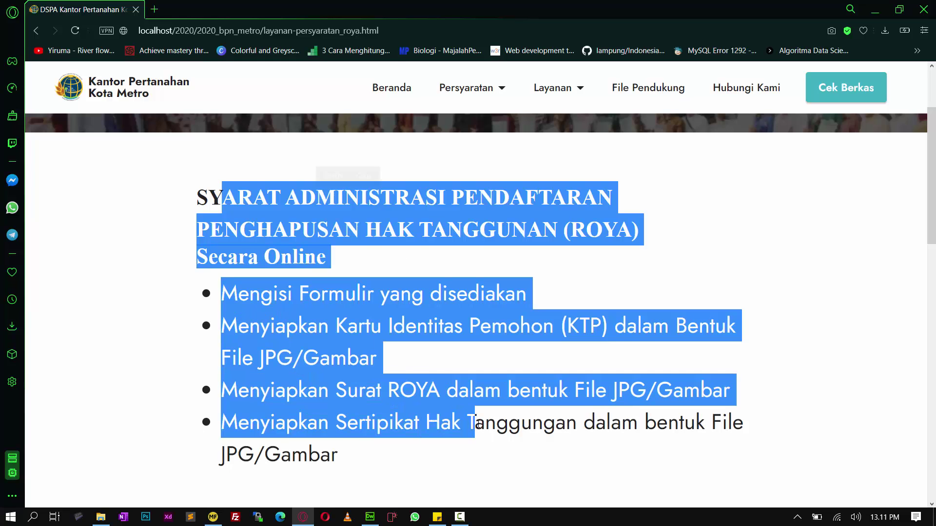
click(701, 167)
mouse_move(466, 90)
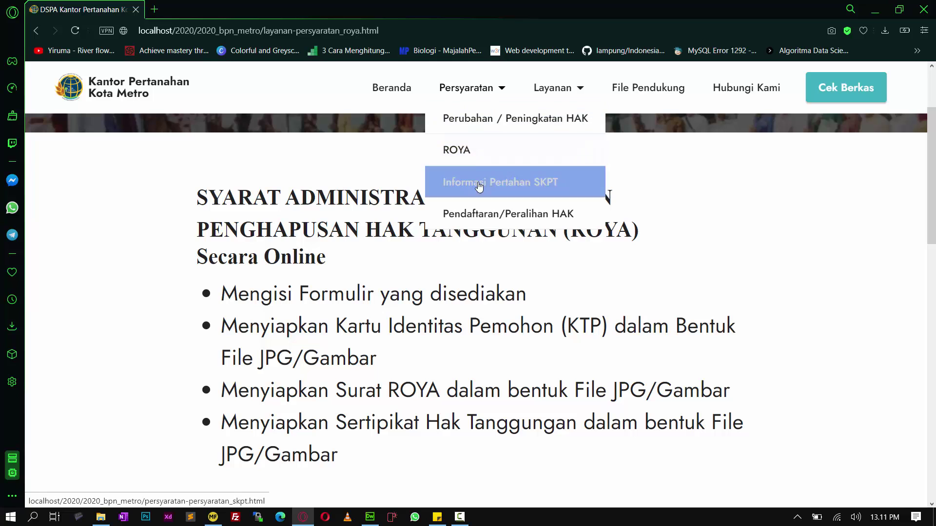
scroll(299, 275, down, 6)
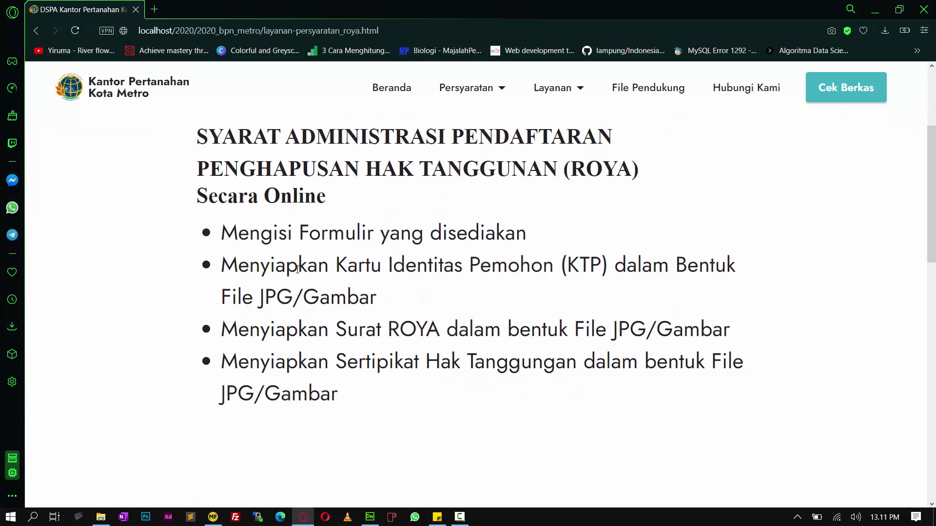
scroll(300, 276, down, 9)
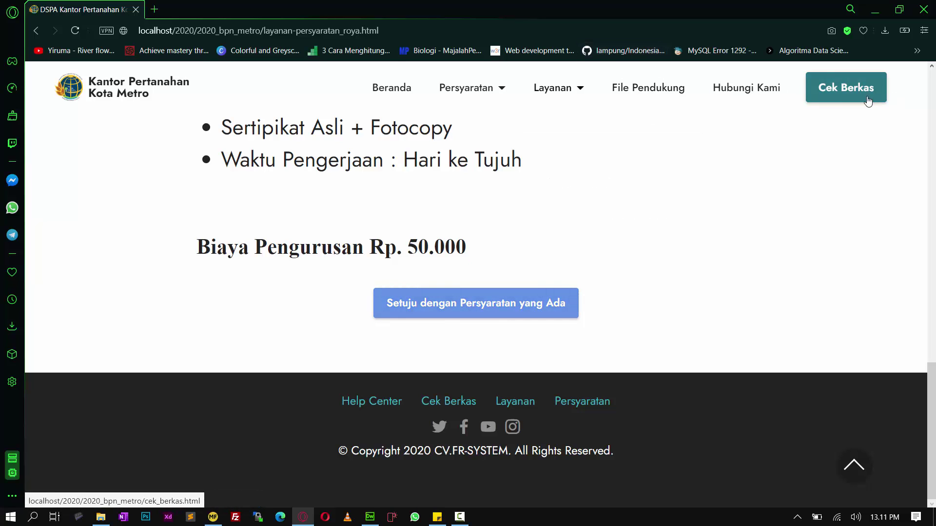
scroll(611, 144, up, 3)
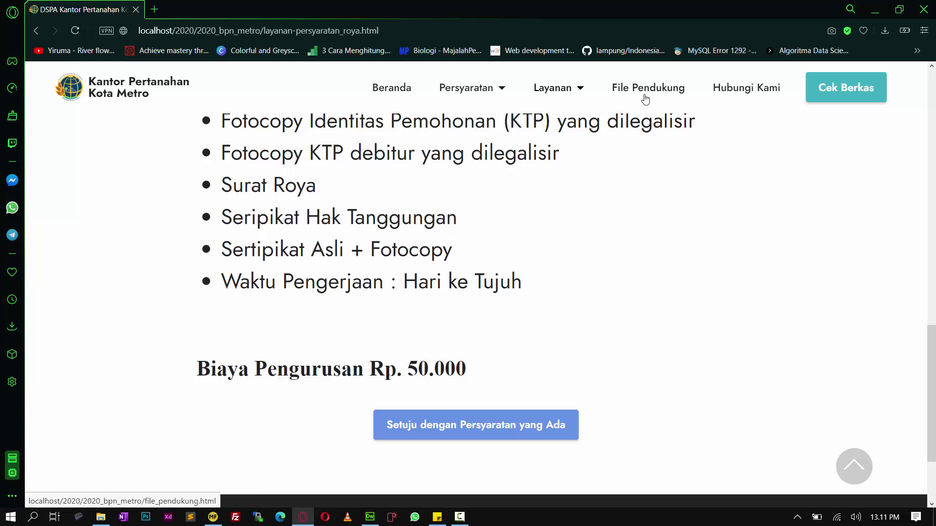
Open the File Pendukung page and download the form for registering HGB/Hak Pakai Menjadi Hak Milik
click(645, 96)
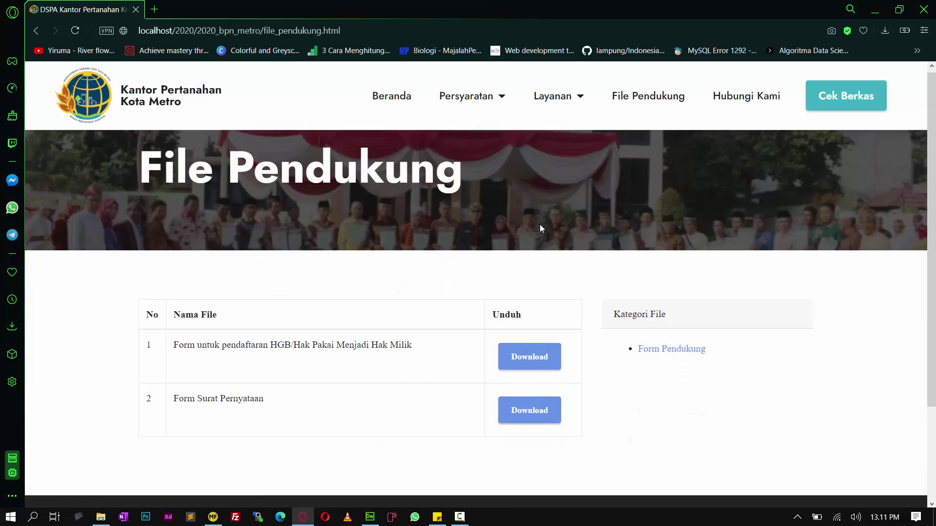
scroll(540, 225, down, 3)
scroll(539, 224, up, 1)
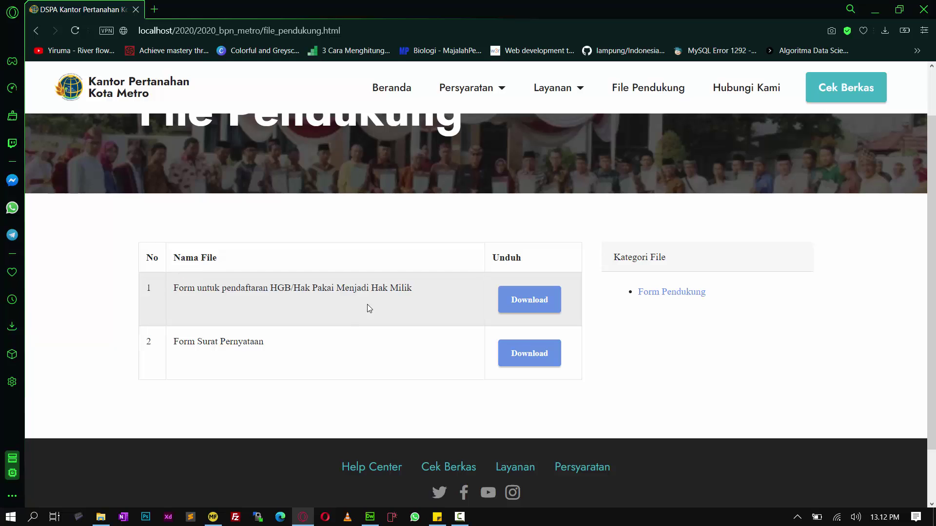
click(548, 300)
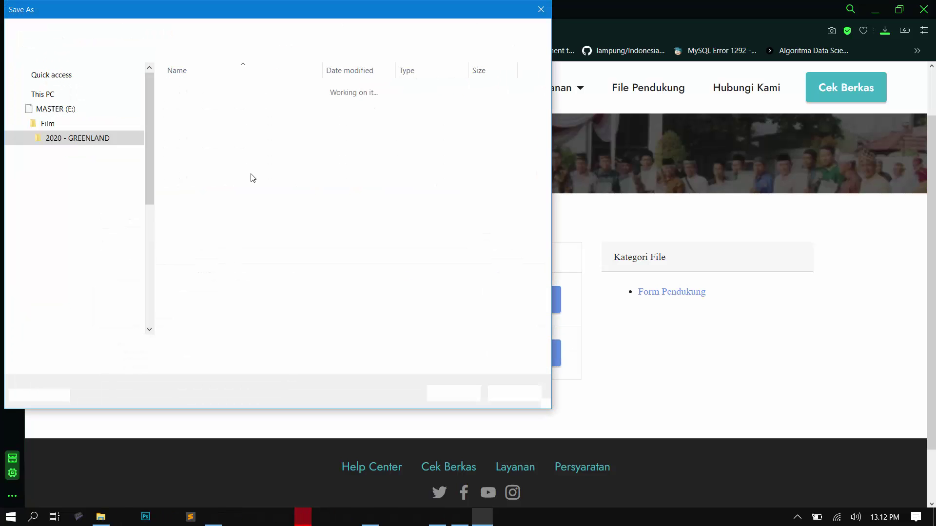
click(453, 395)
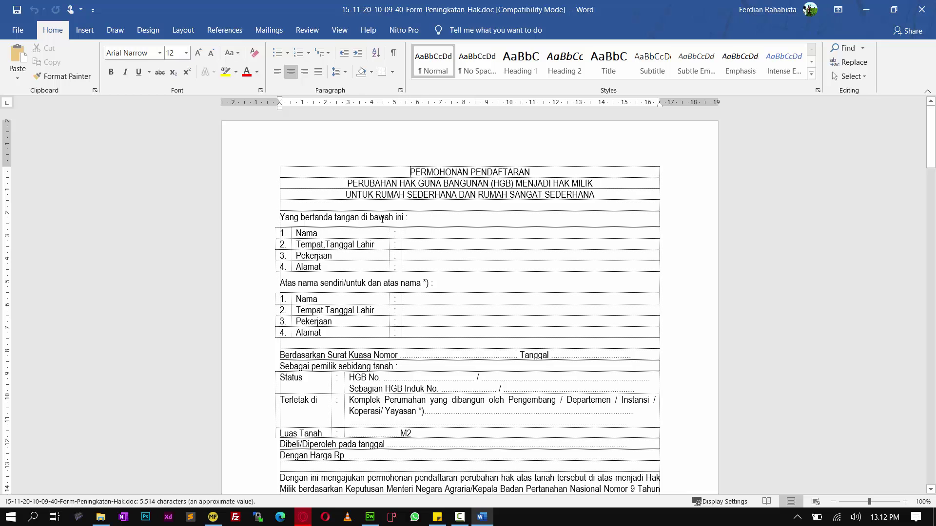
Examine the downloaded application form in Word from its applicant fields to the signature block, and close the document
click(418, 244)
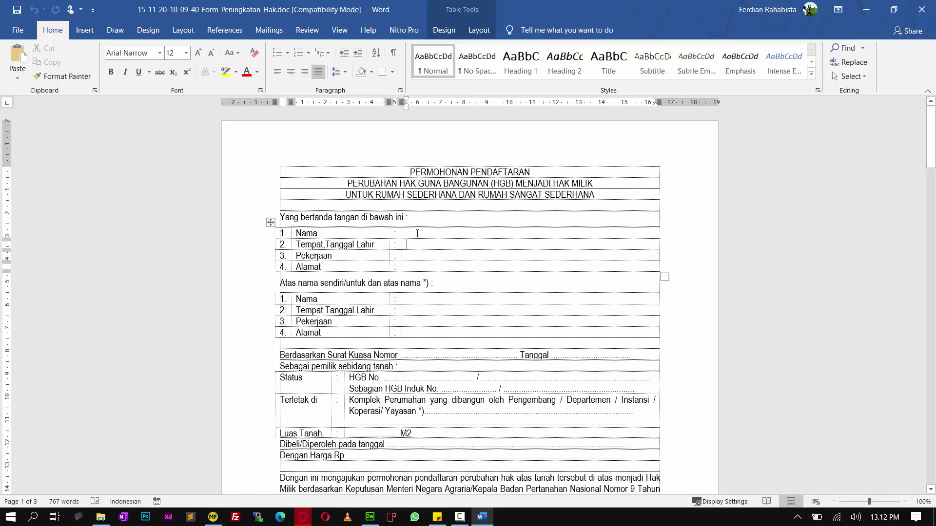
scroll(420, 253, down, 4)
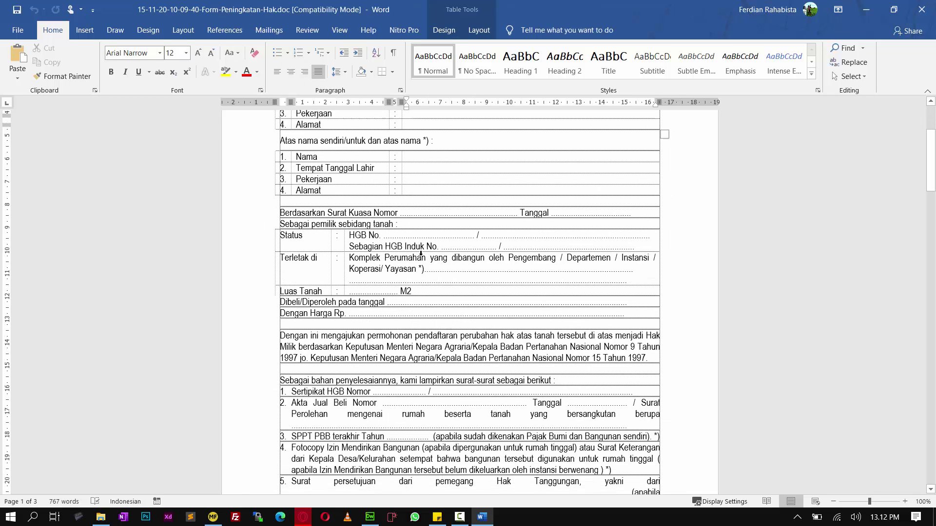
scroll(421, 253, down, 8)
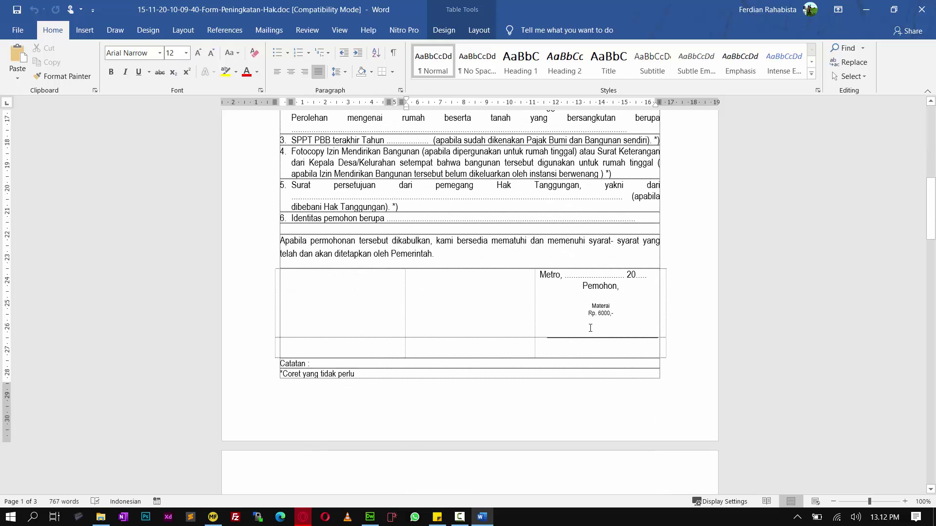
scroll(591, 328, up, 12)
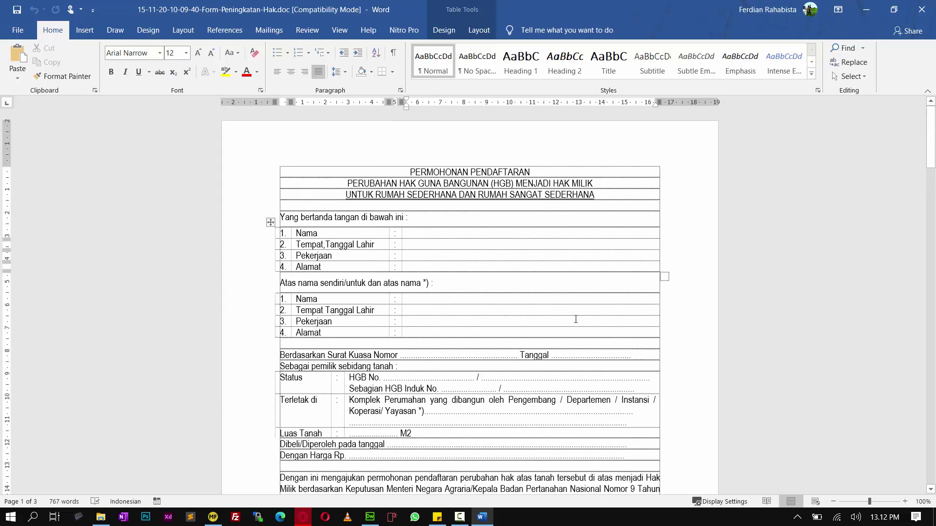
scroll(570, 324, down, 5)
scroll(571, 324, down, 6)
scroll(570, 324, up, 4)
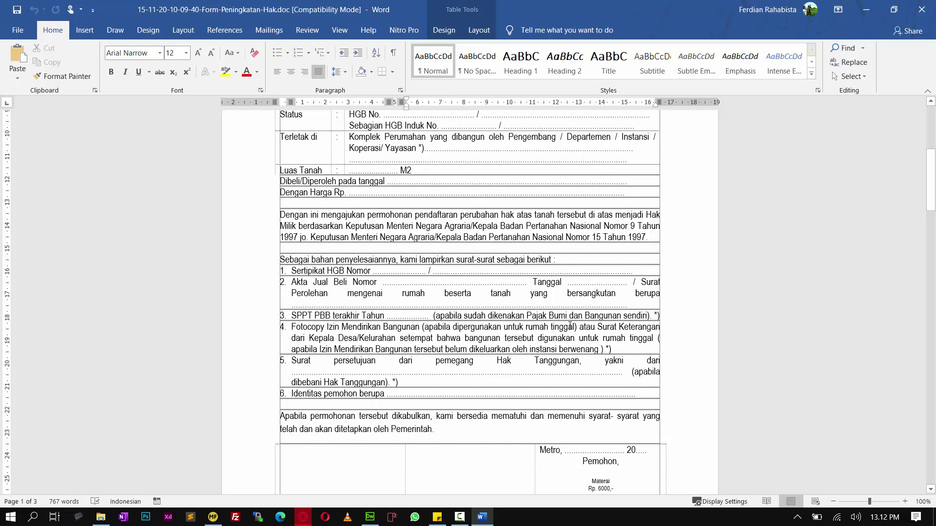
scroll(570, 326, down, 5)
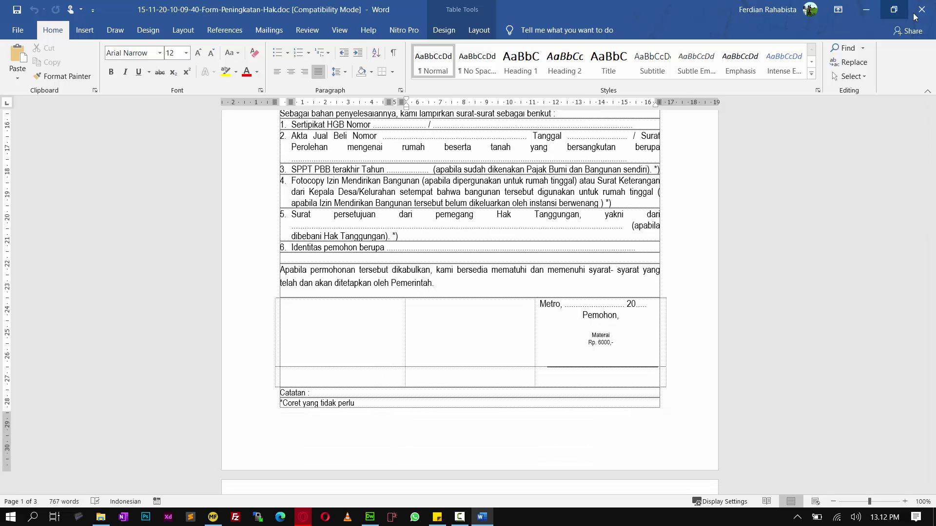
click(921, 9)
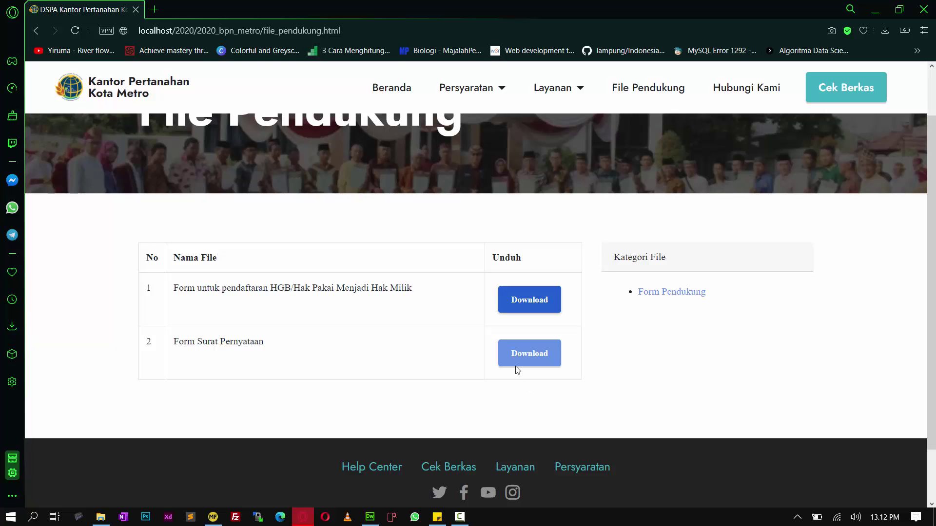
Visit the Hubungi Kami page and go on to the Cek Berkas page
scroll(441, 349, up, 1)
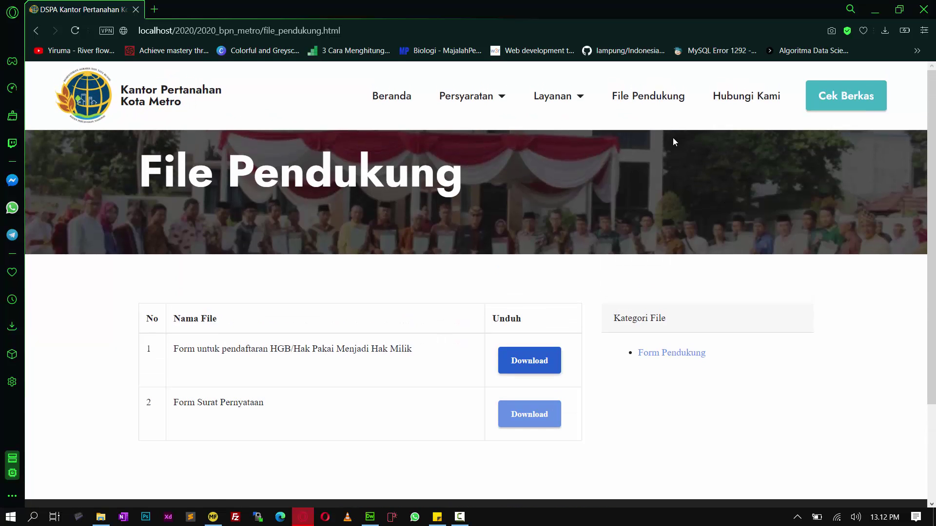
click(747, 104)
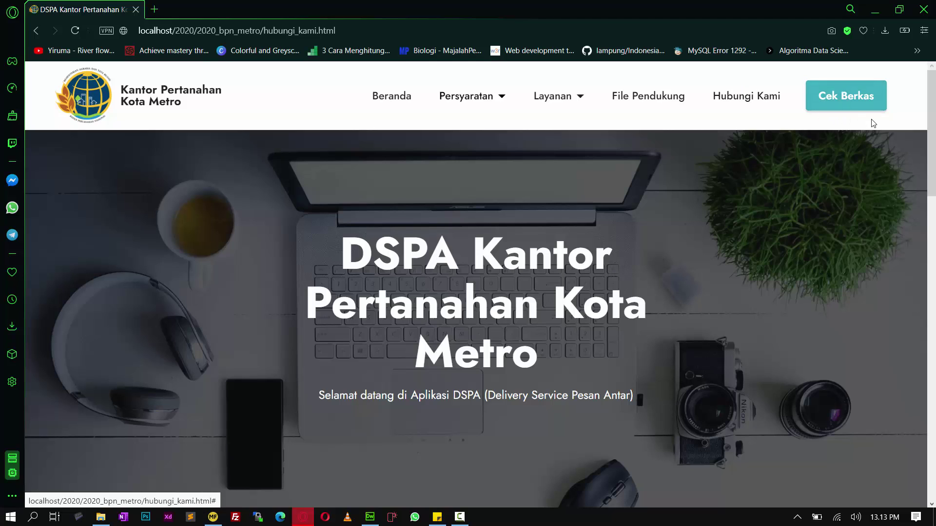
click(854, 105)
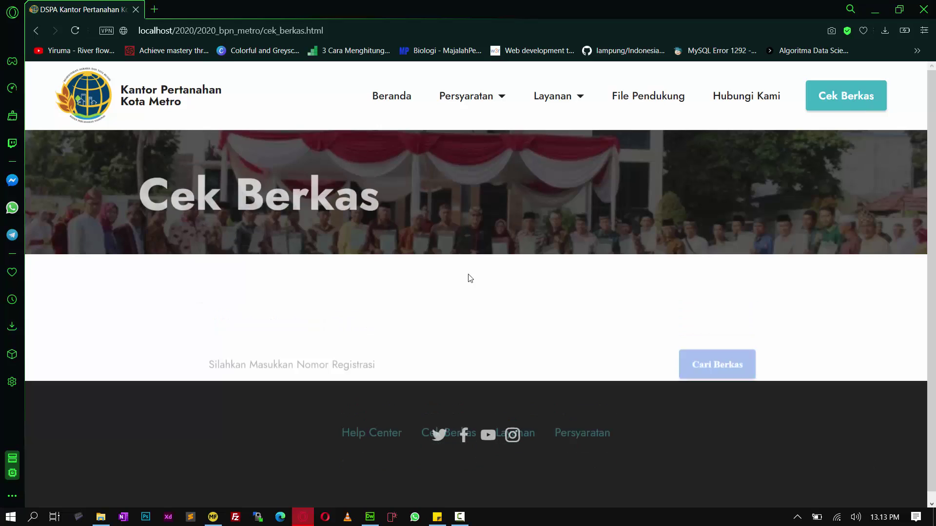
Look up a file's status on the Cek Berkas page using the previously entered registration number suggested first
click(393, 323)
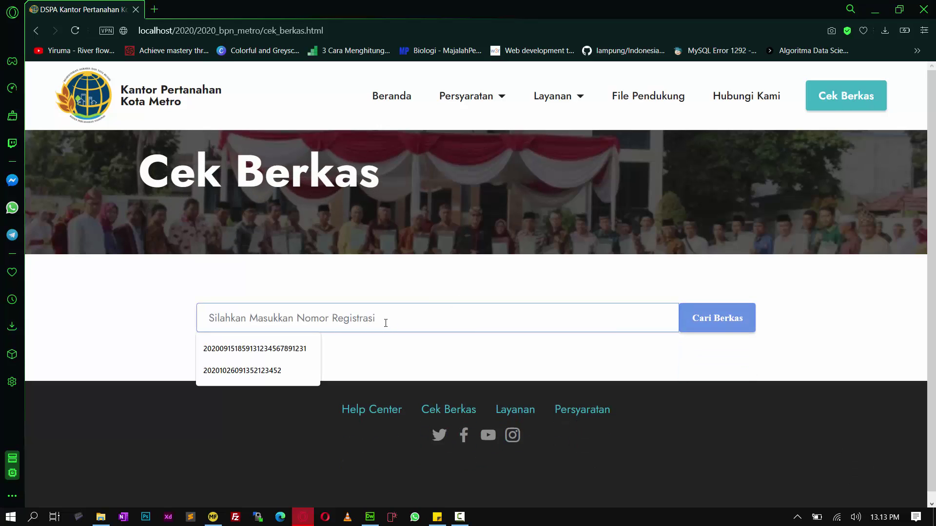
click(553, 97)
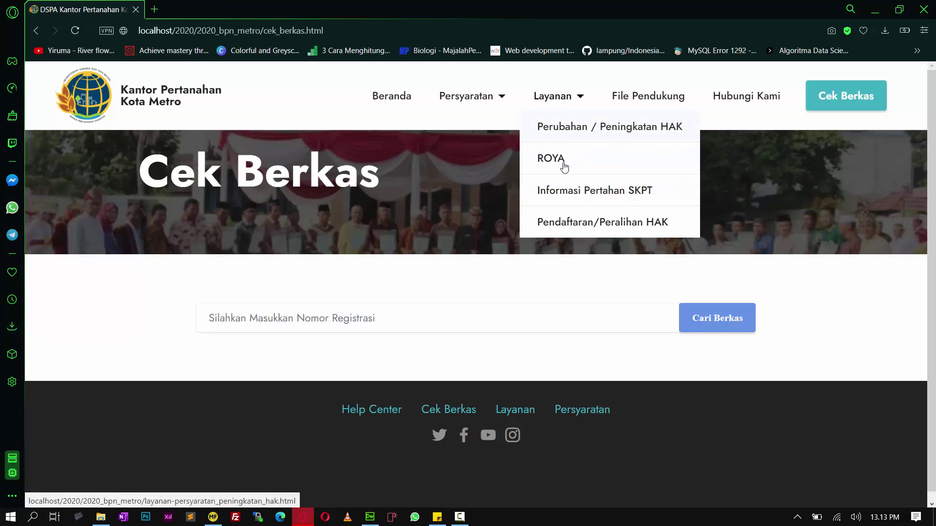
click(281, 324)
click(253, 345)
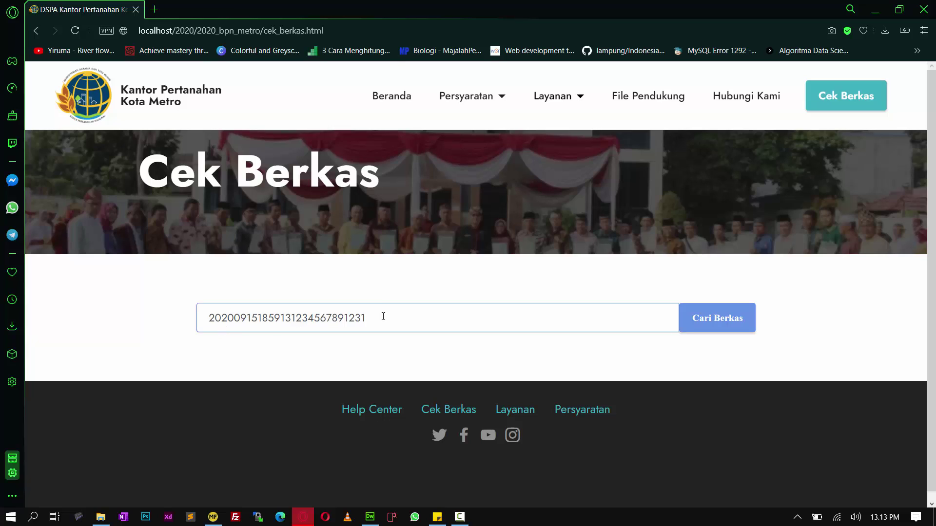
click(740, 323)
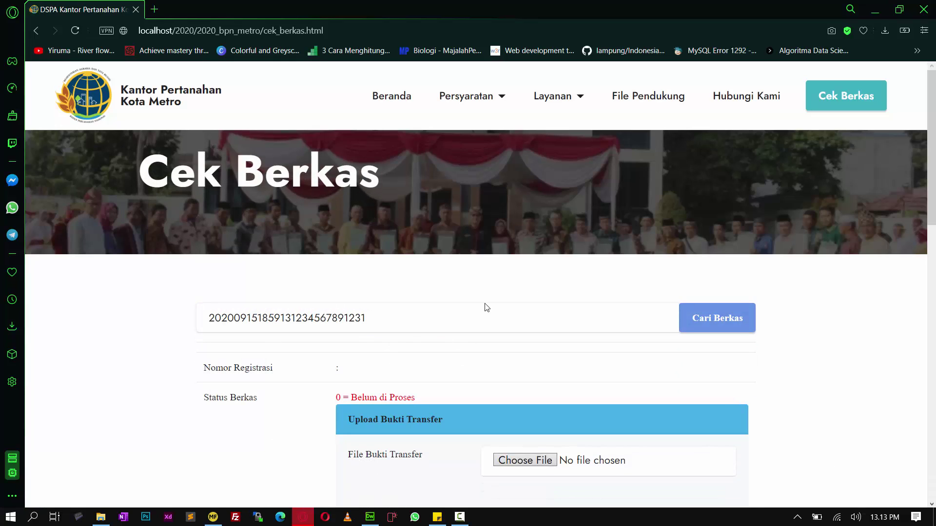
click(408, 312)
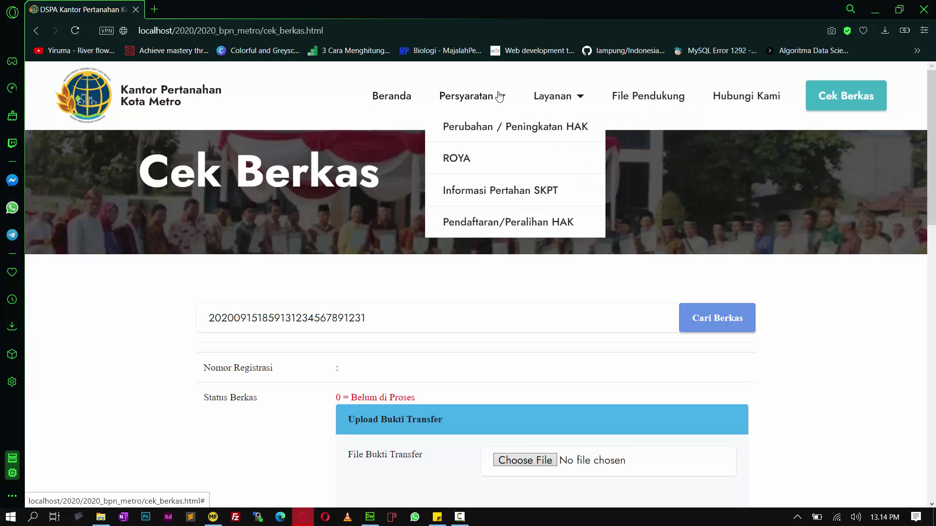
Open the ROYA service, agree to its requirements and bring up the application form's personal data fields
mouse_move(550, 97)
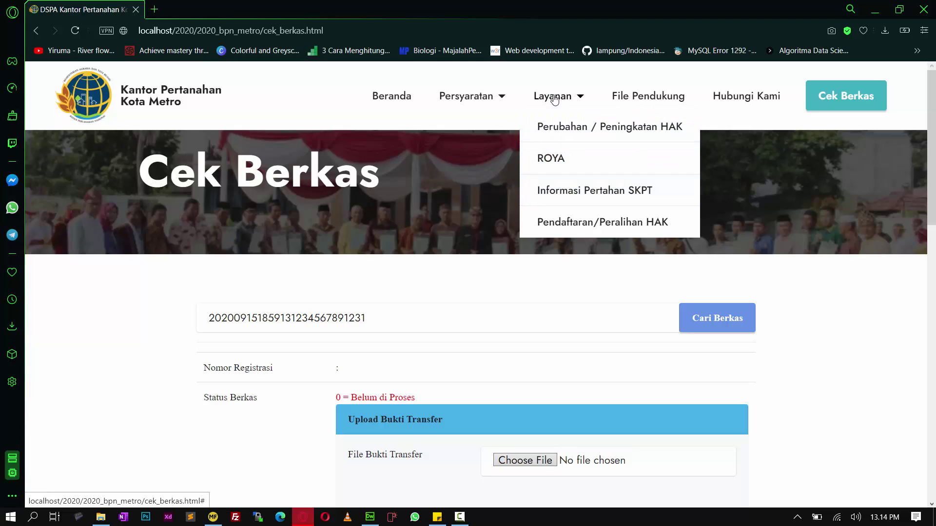
click(551, 160)
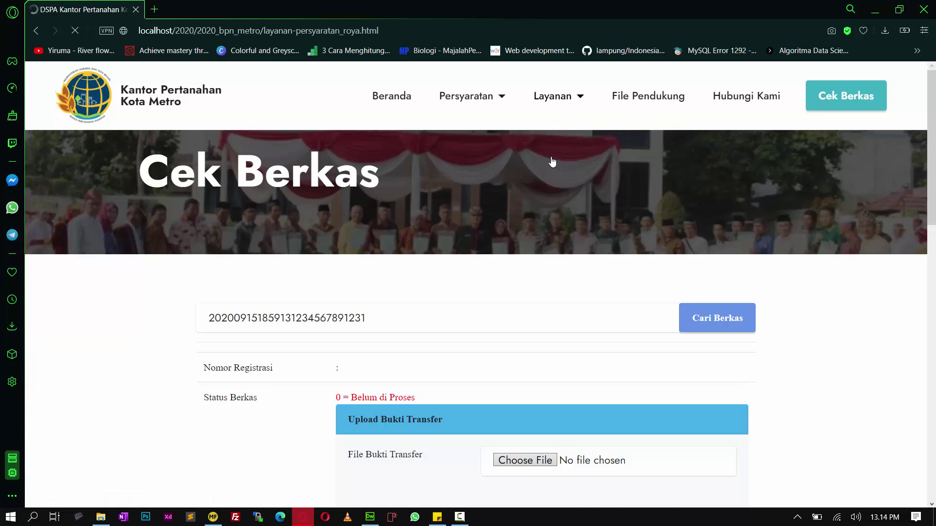
scroll(390, 243, down, 4)
scroll(378, 256, down, 15)
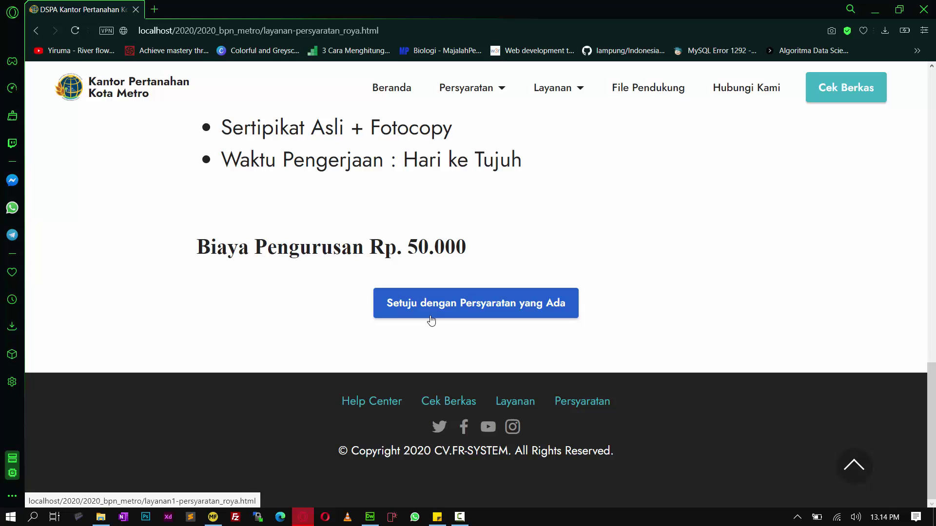
click(436, 315)
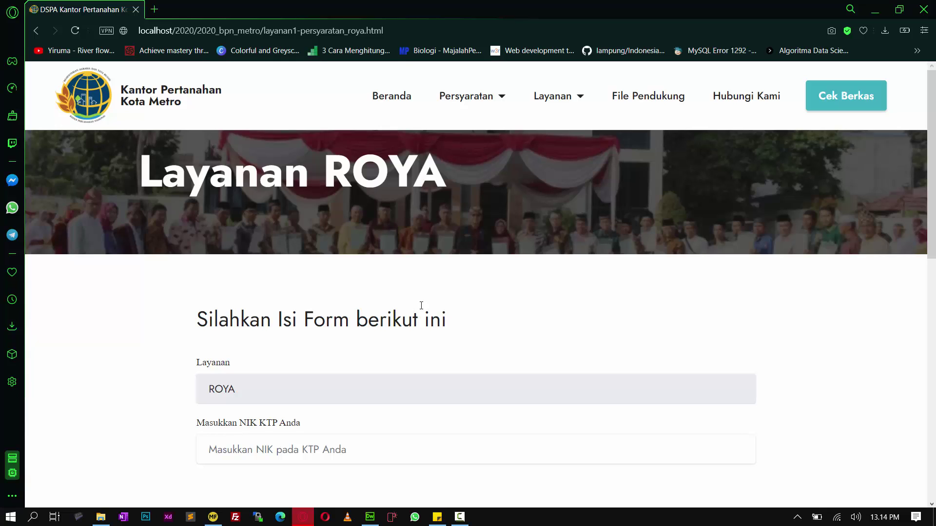
scroll(422, 306, down, 4)
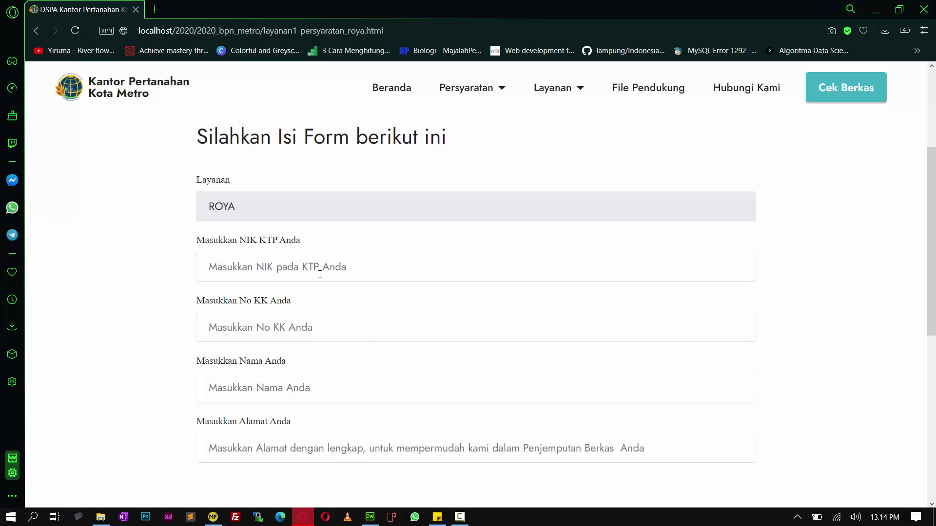
Fill in the applicant's NIK KTP number and No KK number in the ROYA application form
click(320, 275)
click(246, 296)
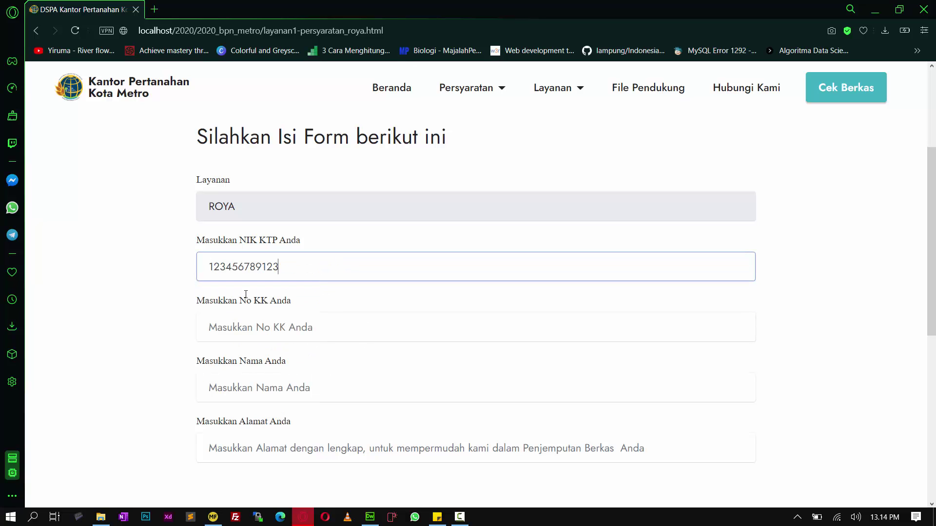
click(282, 327)
click(266, 360)
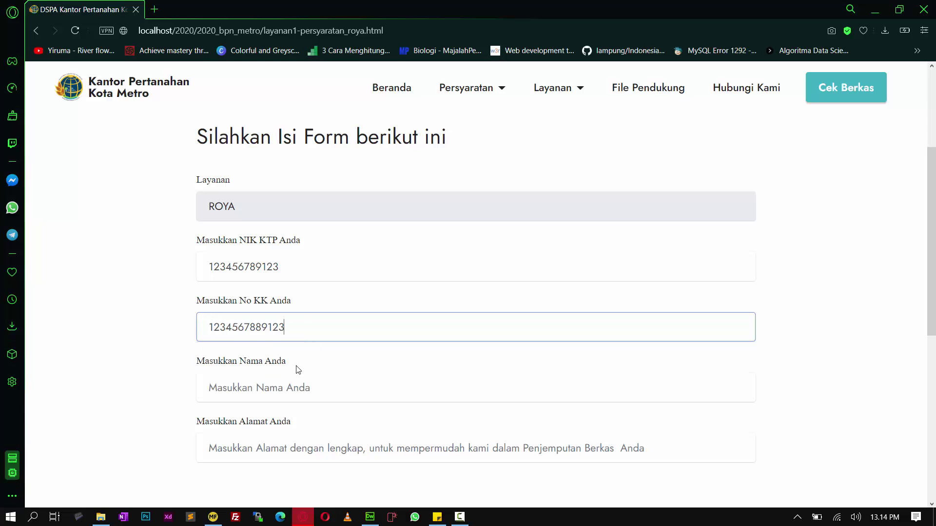
Enter the applicant's full name followed by "(ujicoba)", and fill in the applicant's postal address
click(275, 400)
click(262, 250)
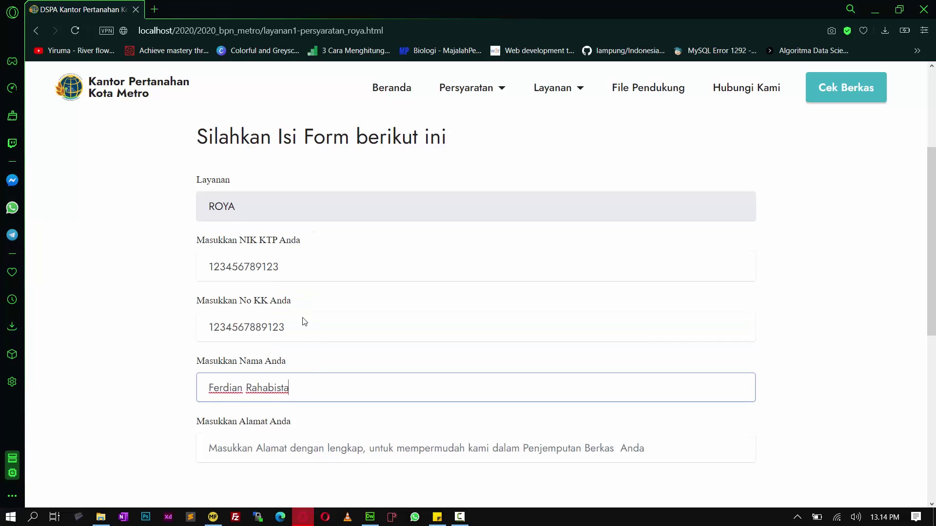
click(300, 382)
click(303, 436)
scroll(257, 326, down, 4)
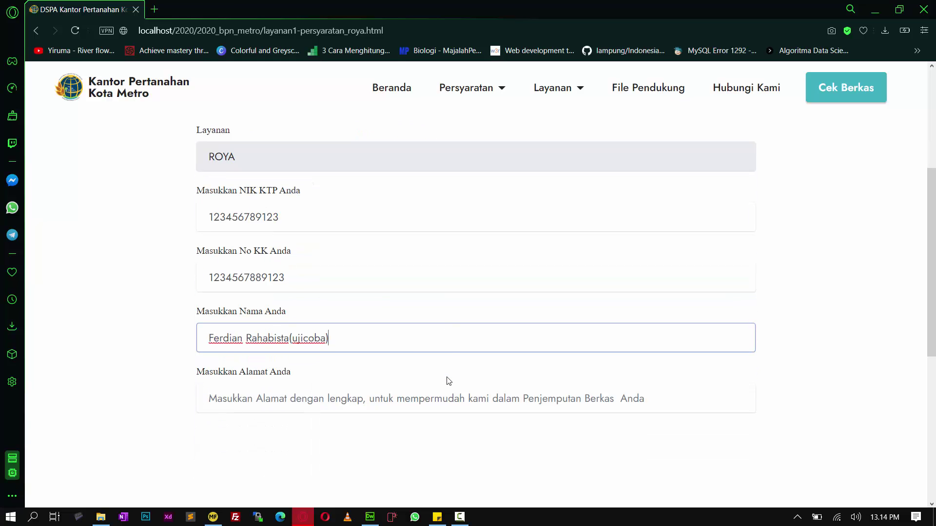
click(258, 265)
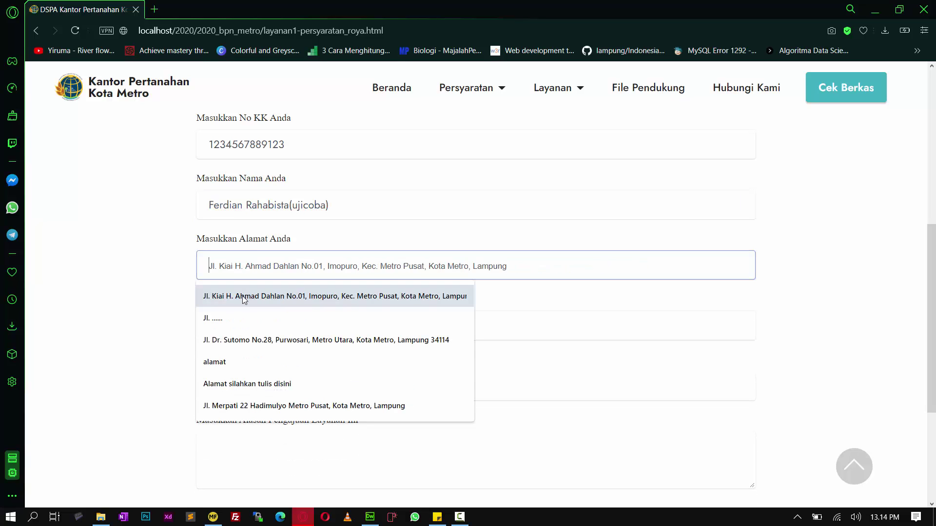
click(258, 405)
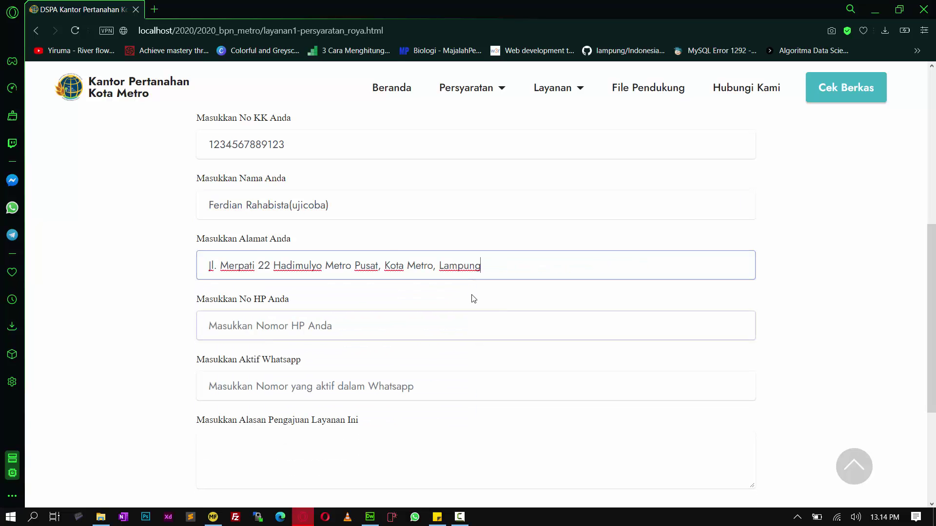
Fill in the applicant's phone number and use the same number as the active WhatsApp number
click(277, 335)
click(227, 357)
click(259, 386)
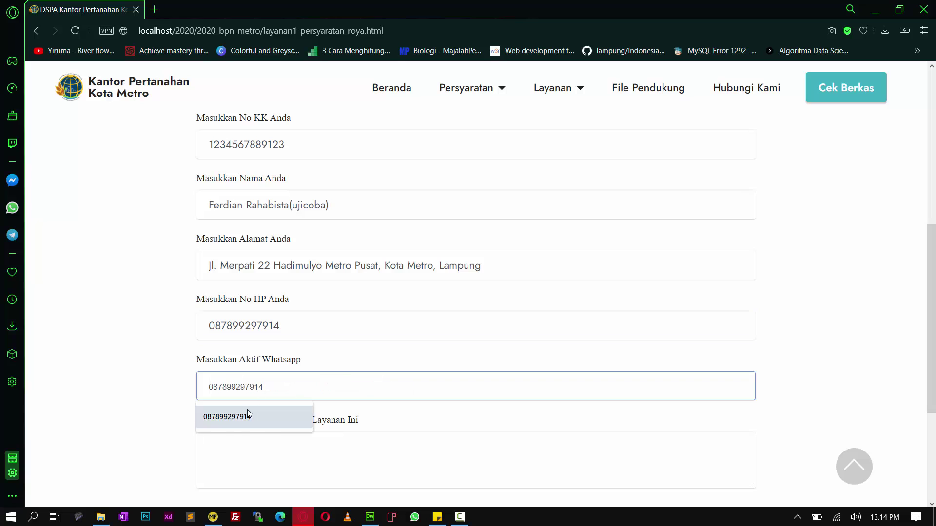
click(247, 412)
scroll(341, 388, down, 1)
Try to save the form with the application reason left blank, and look over the form from its heading down
click(284, 395)
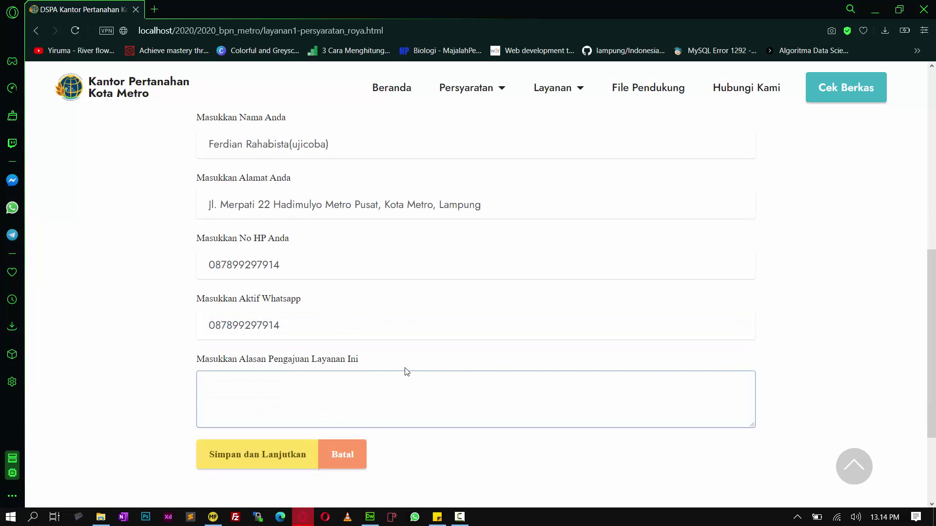
click(269, 463)
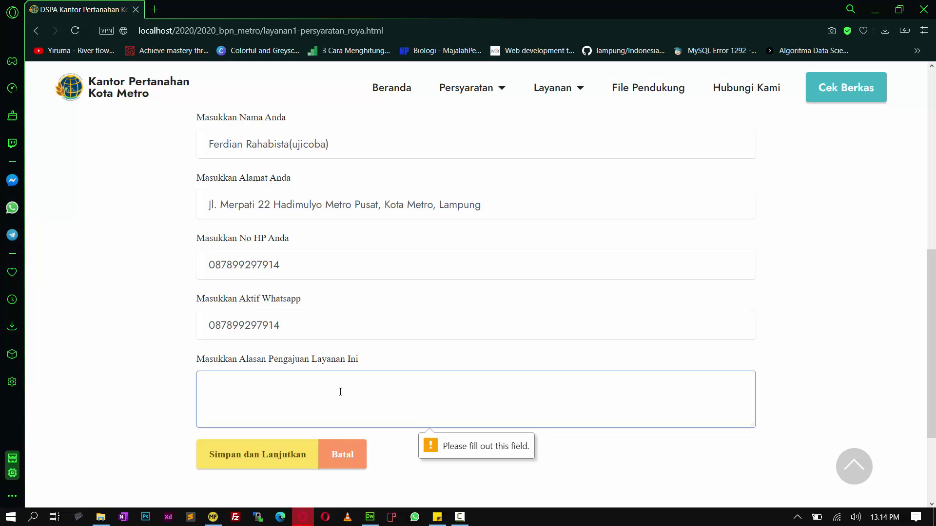
scroll(384, 330, up, 3)
scroll(385, 334, down, 3)
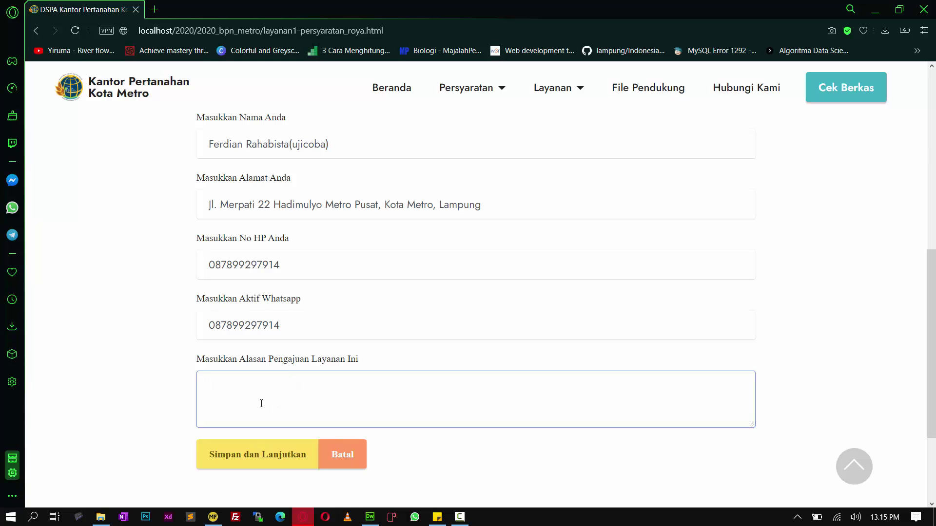
scroll(259, 405, up, 10)
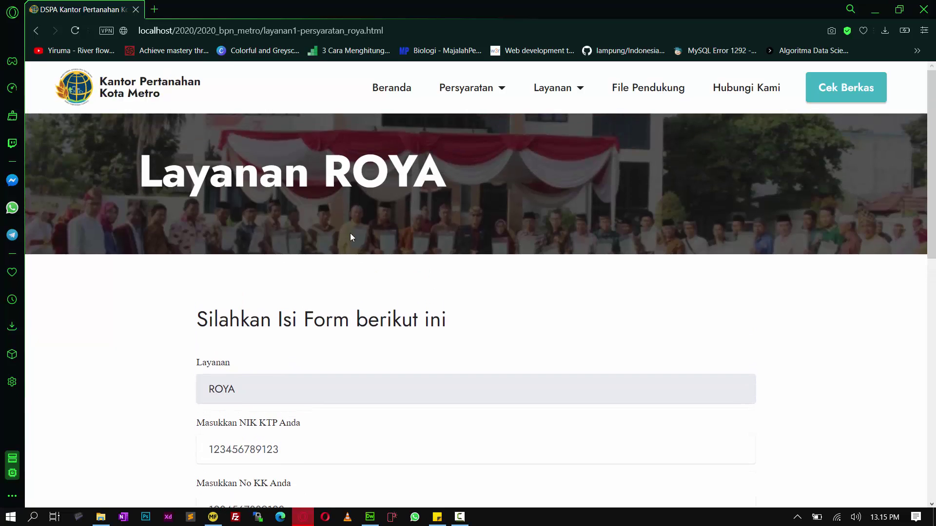
drag(223, 194, 531, 177)
scroll(484, 332, down, 10)
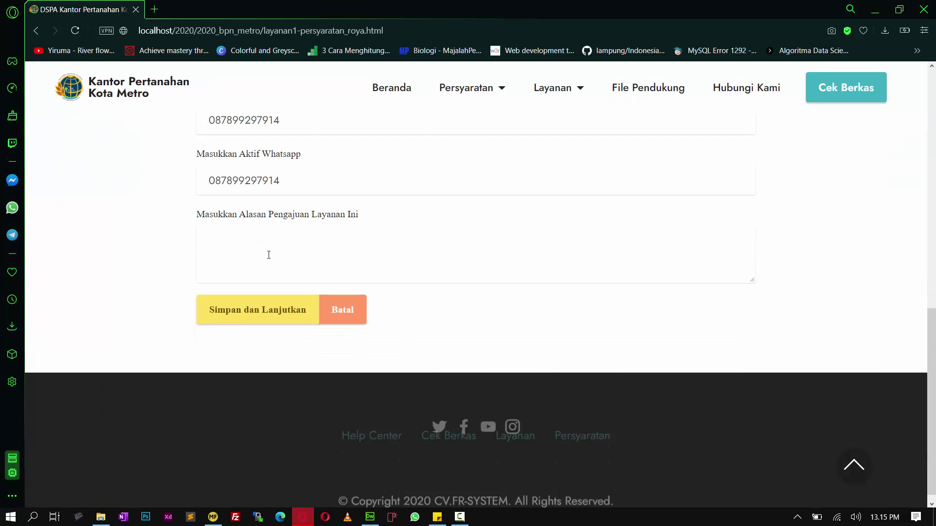
Enter "Sampel Mengisi Form ROYA" as the reason for the application, and save the form to continue to the file upload
click(267, 250)
text(Sa)
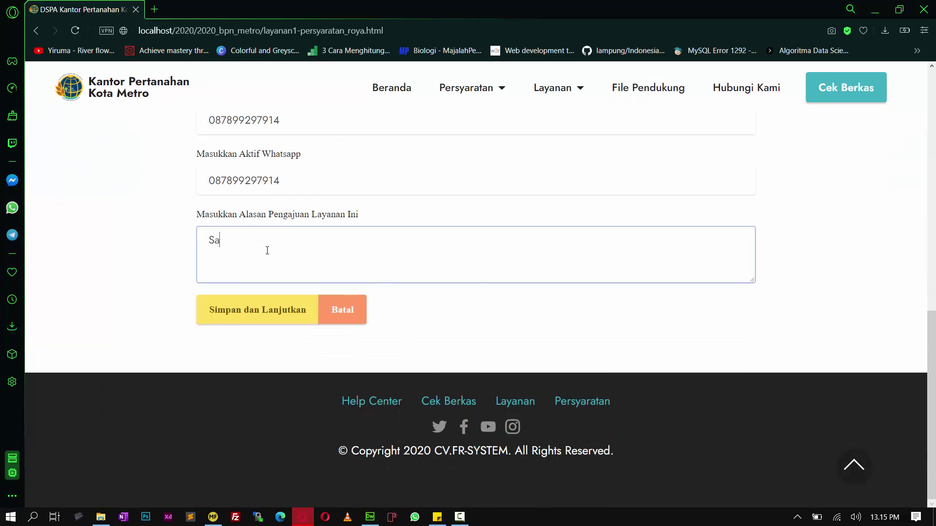
text(mpel Mengisi Form R)
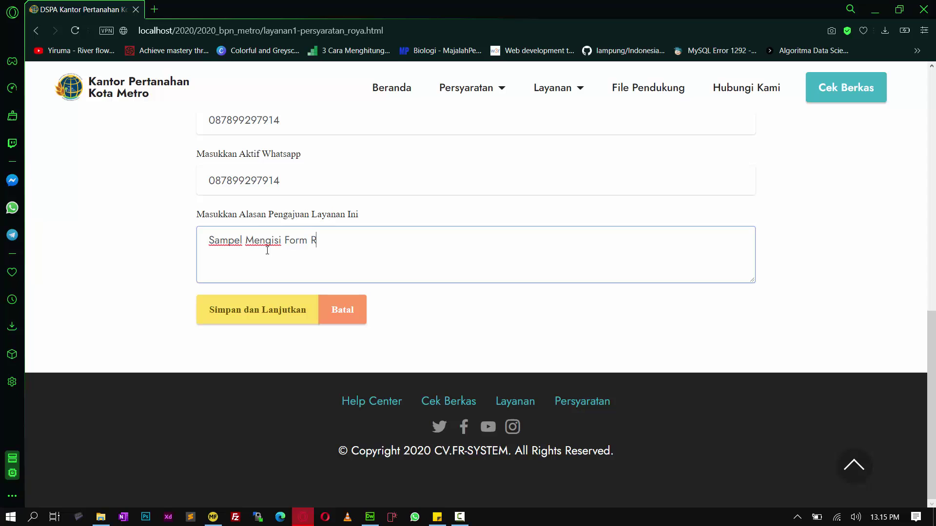
text(OYA)
scroll(335, 217, up, 6)
scroll(335, 216, down, 5)
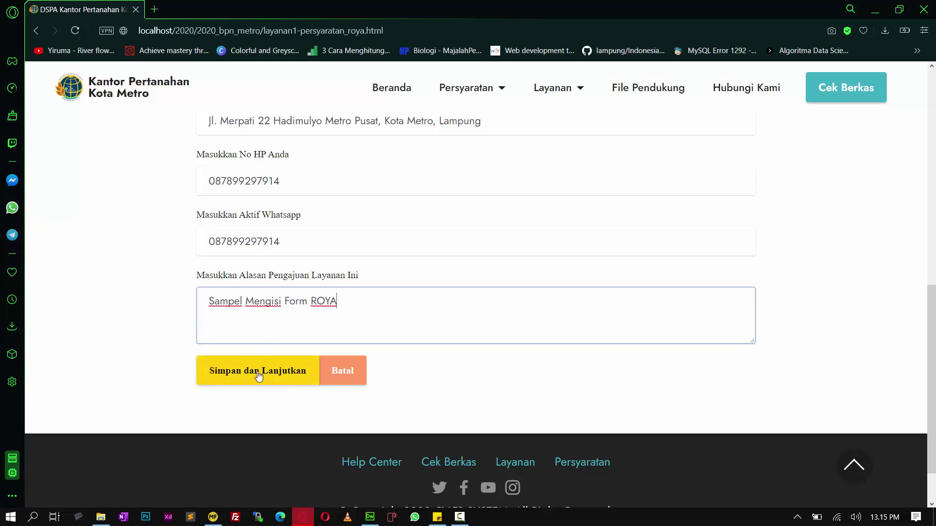
click(258, 377)
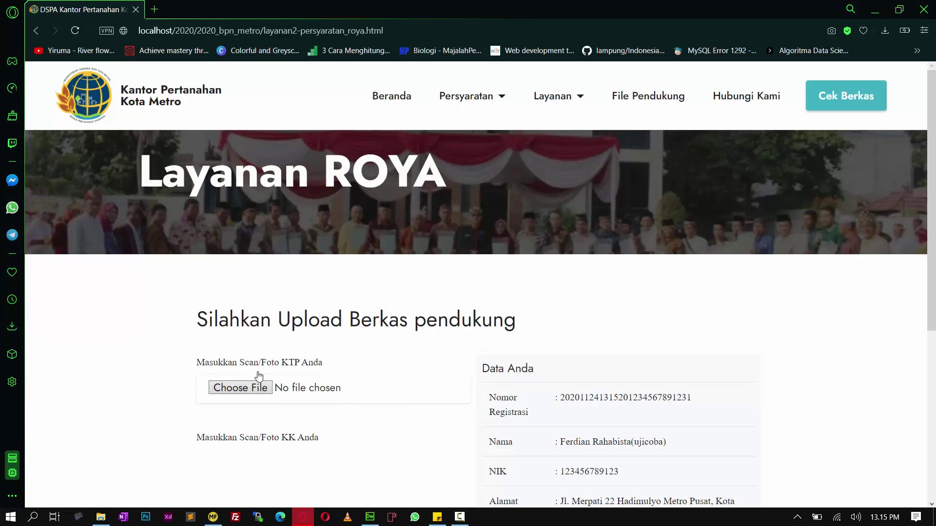
Attach Hosting Gratis Part 1.PNG from the Uploading folder as the KTP scan
scroll(360, 268, down, 2)
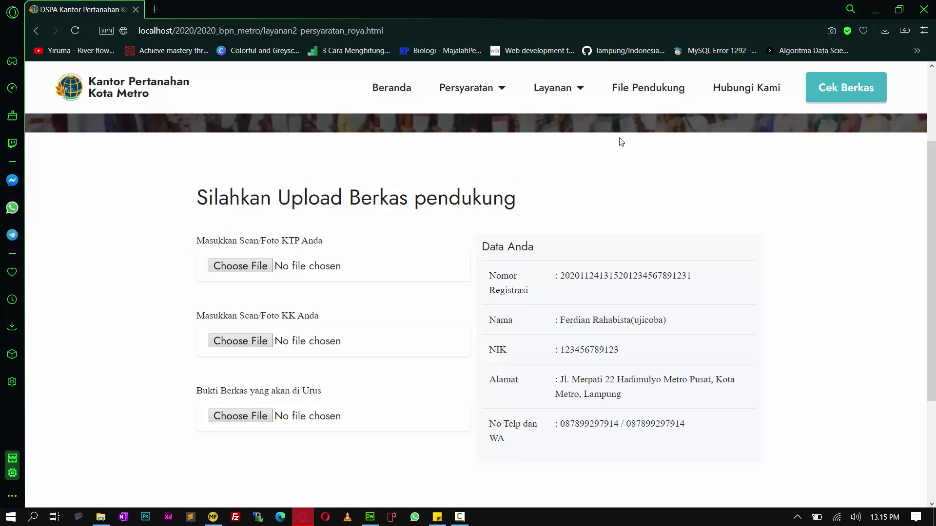
mouse_move(465, 91)
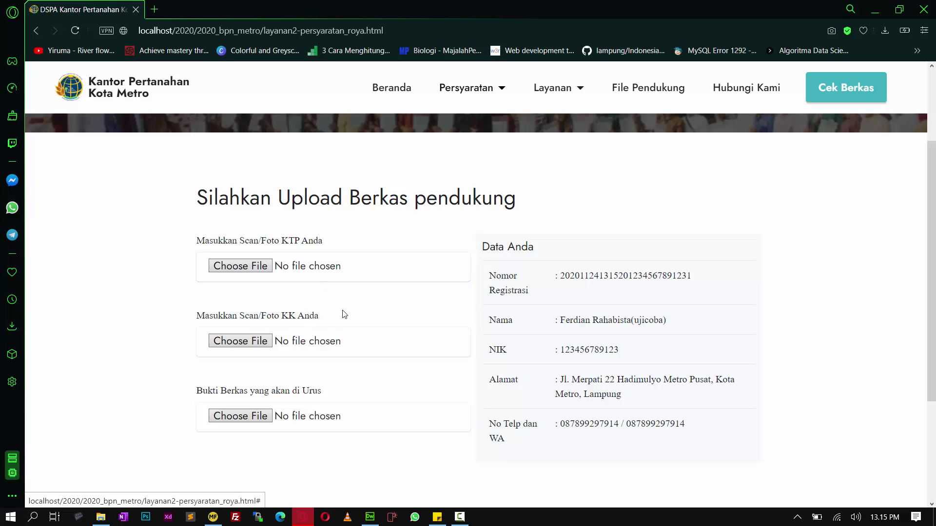
click(249, 269)
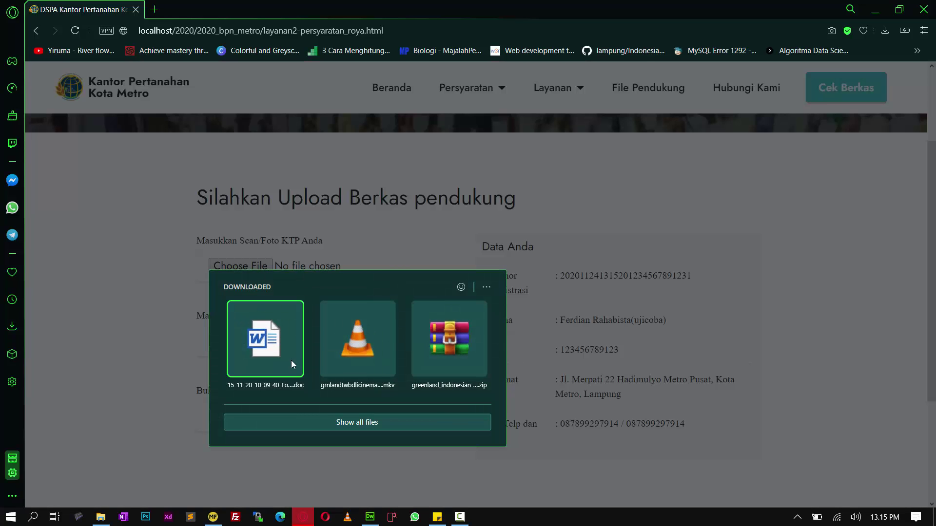
click(318, 425)
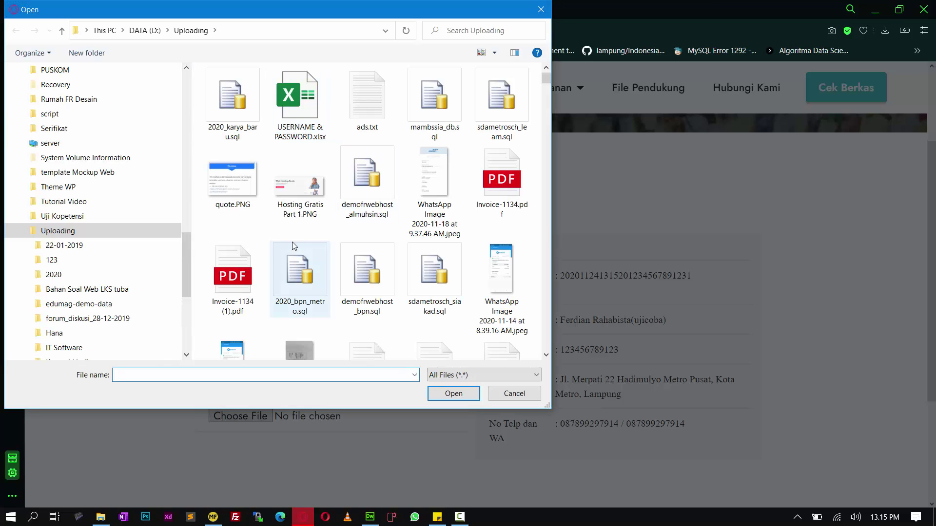
click(303, 186)
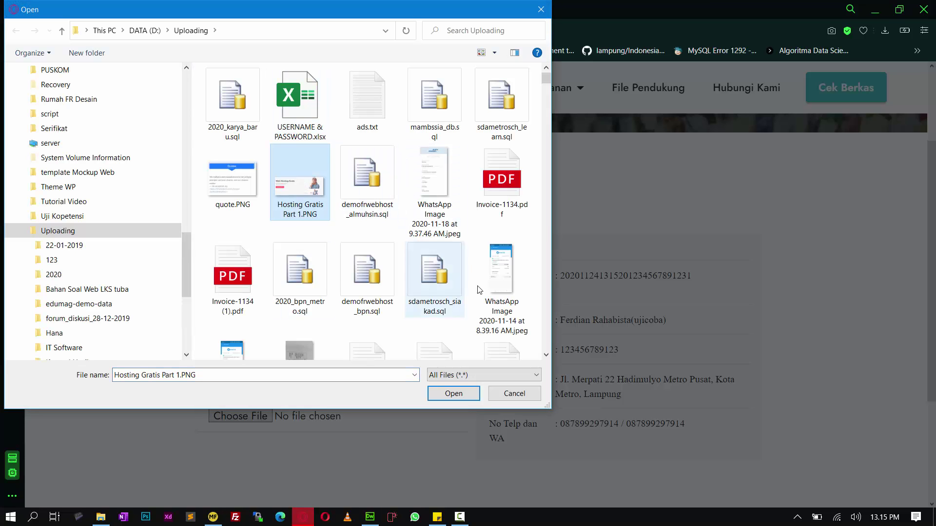
click(457, 397)
Attach Hosting Gratis Part 1.PNG as both the KK scan and the proof of the file being processed
click(243, 343)
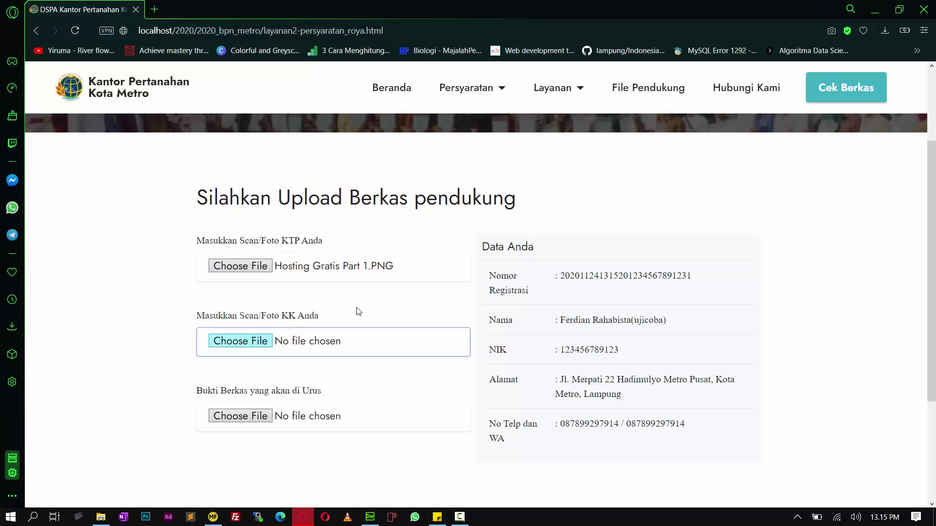
click(323, 314)
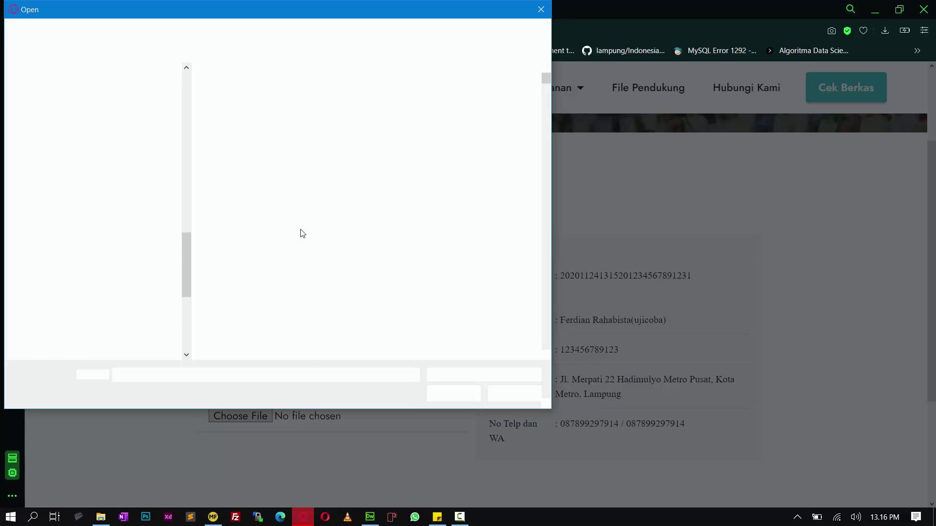
key(Escape)
click(247, 416)
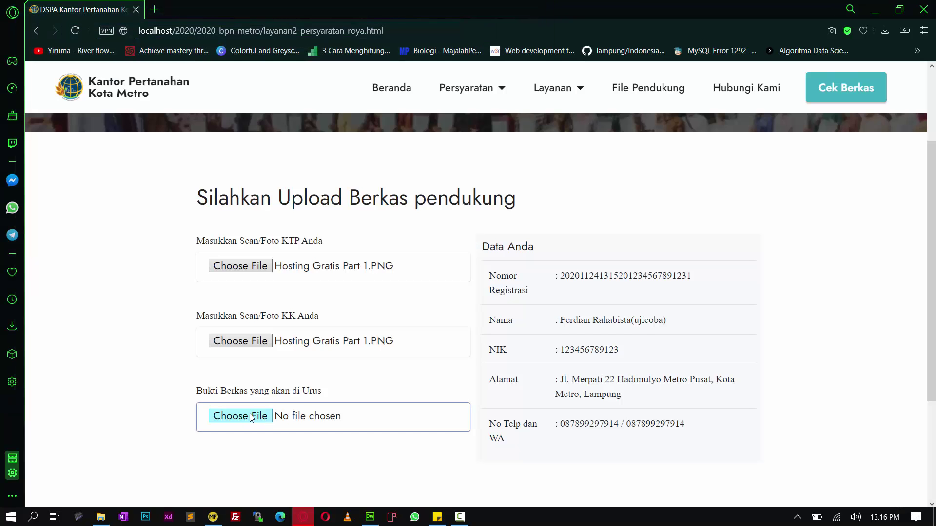
click(327, 389)
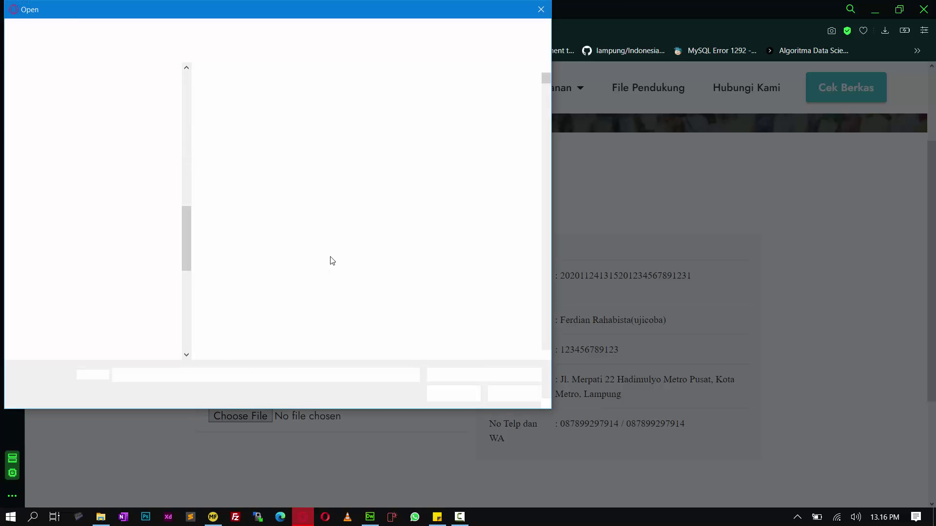
double_click(300, 185)
Save the uploaded supporting files, continue to the coordinate page and allow the site to know the location
scroll(341, 363, down, 3)
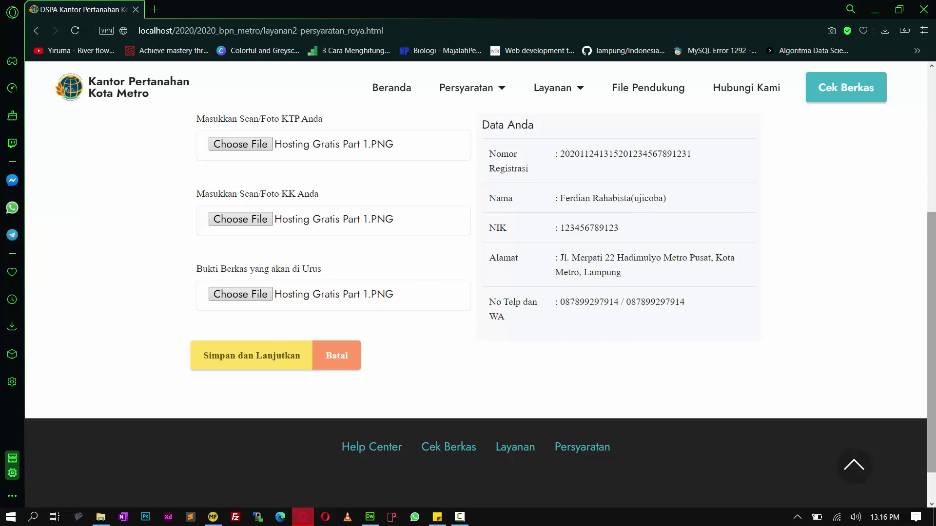
drag(932, 376, 932, 356)
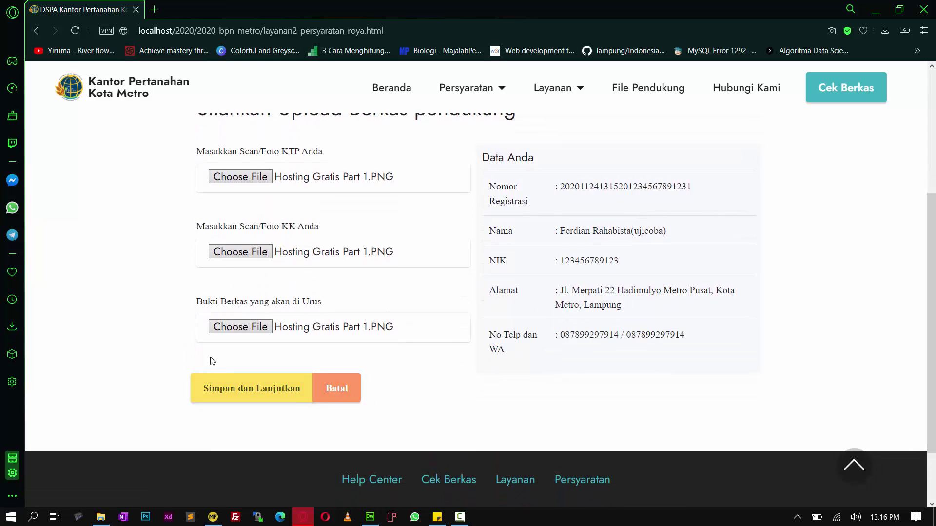
click(246, 388)
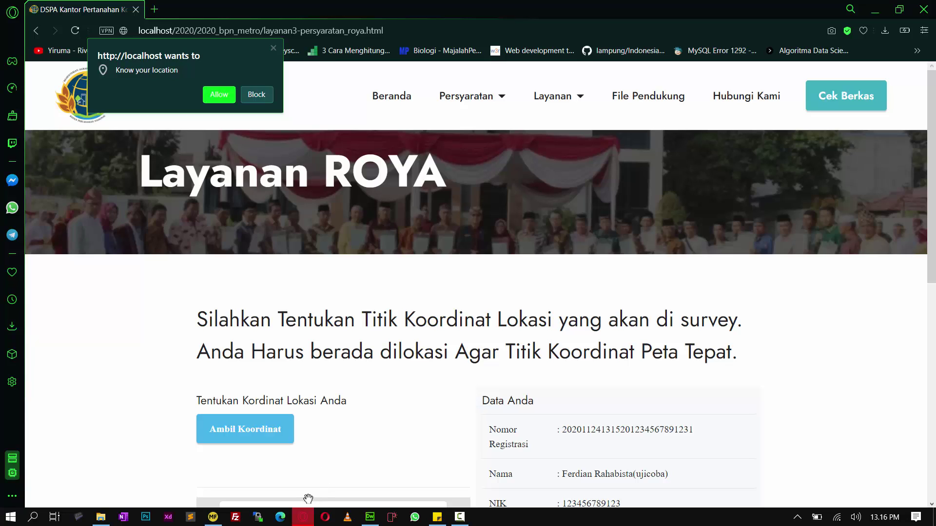
click(218, 96)
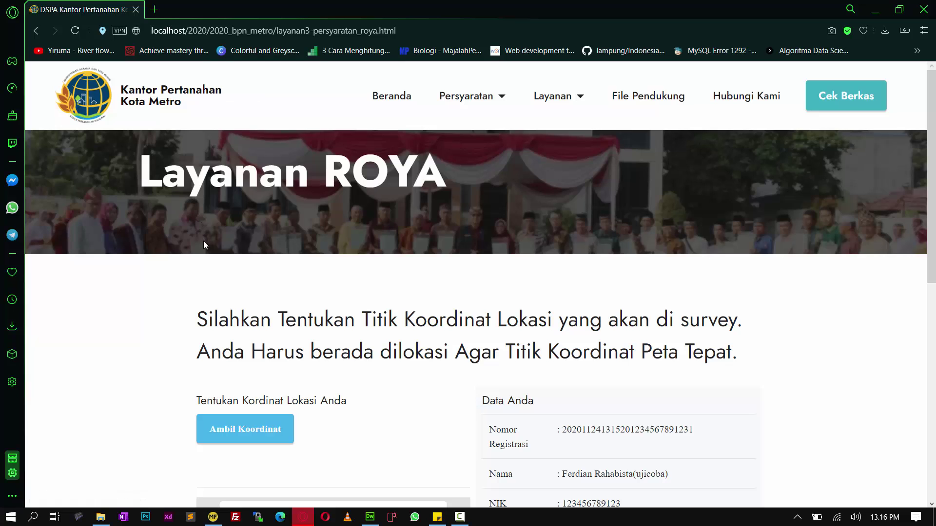
Examine the captured latitude and longitude, the map marker and the Data Anda summary on the coordinate page
scroll(283, 284, down, 2)
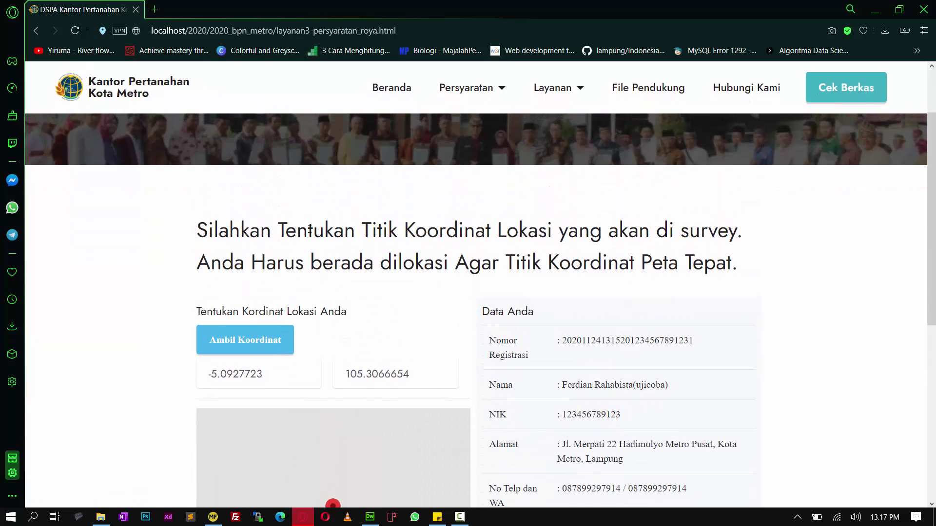
click(218, 374)
click(411, 372)
scroll(284, 313, down, 1)
click(284, 313)
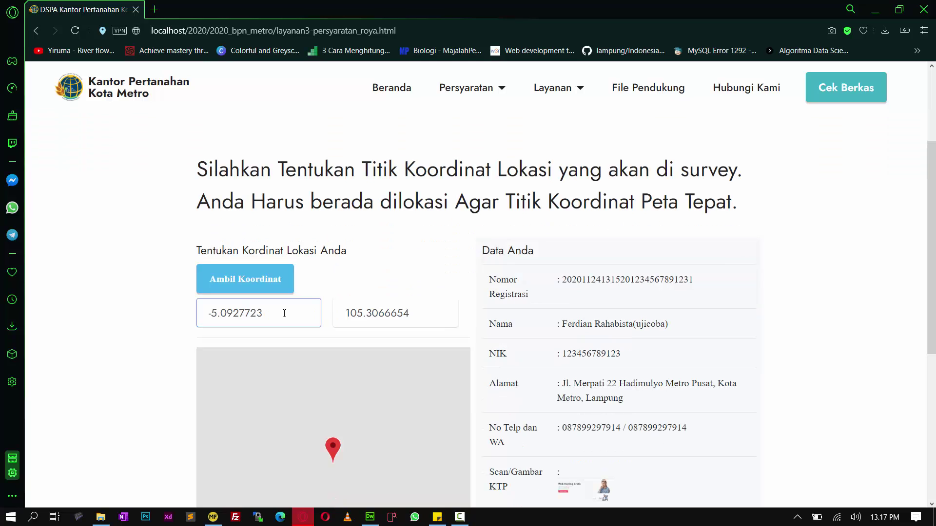
click(400, 297)
scroll(403, 298, down, 2)
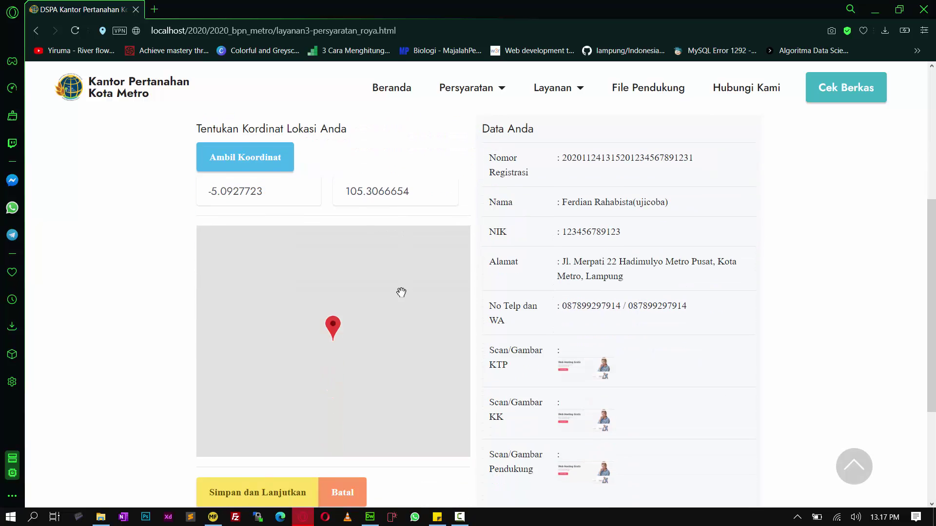
click(284, 189)
click(398, 189)
click(241, 225)
scroll(246, 246, down, 1)
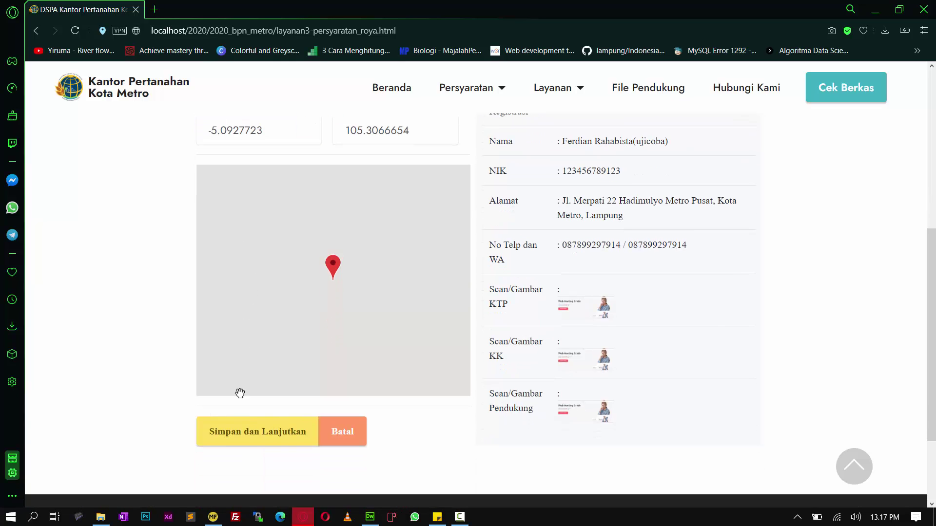
Save the survey location and continue to the registration details on the completion page
click(270, 438)
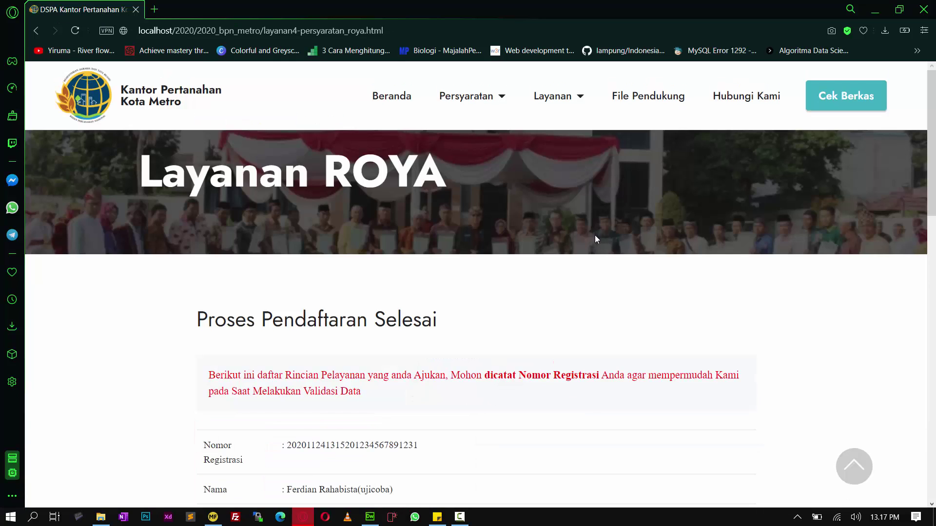
scroll(460, 235, down, 2)
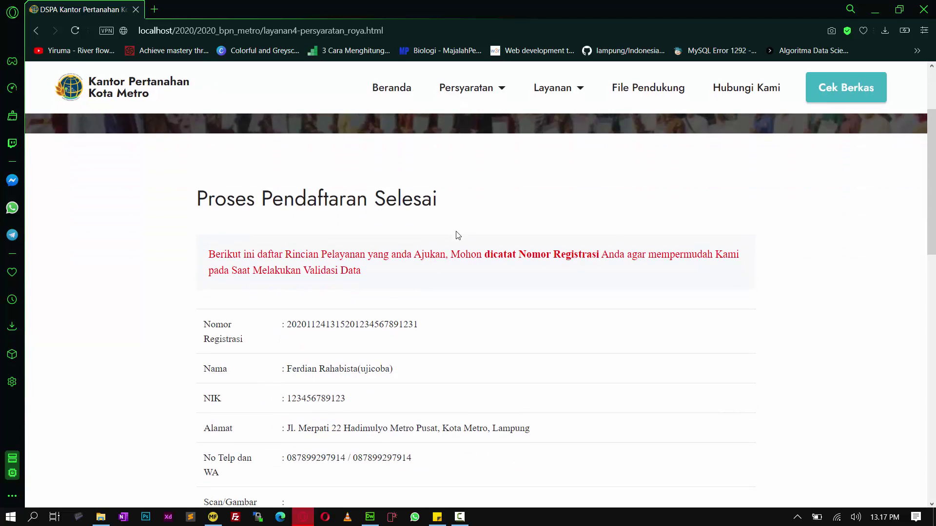
Copy the Nomor Registrasi from the registration details on the completion page
scroll(458, 234, up, 2)
scroll(458, 236, down, 2)
scroll(458, 235, up, 1)
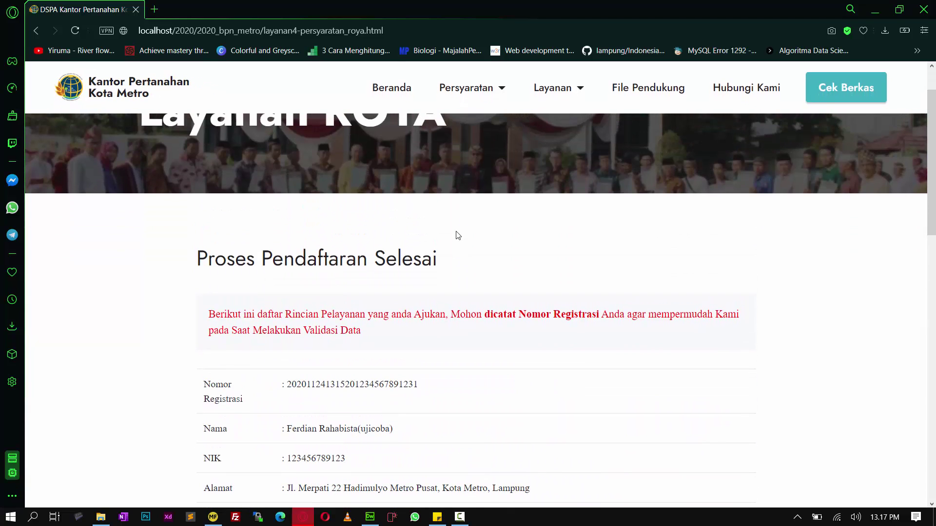
scroll(458, 235, up, 1)
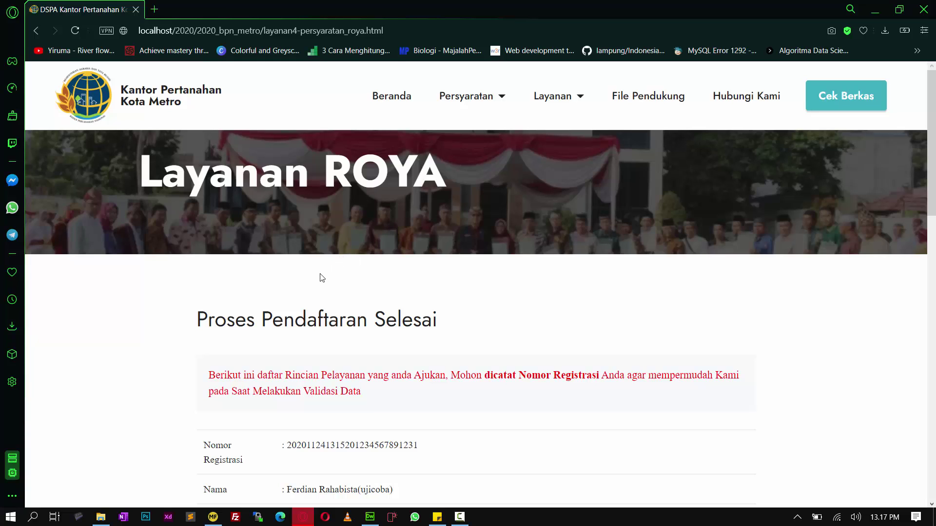
scroll(388, 314, down, 5)
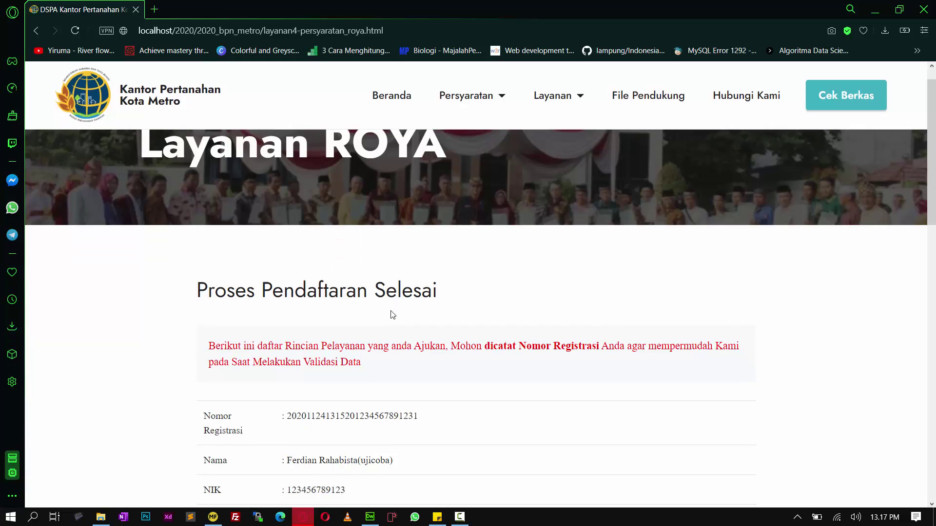
scroll(399, 315, down, 2)
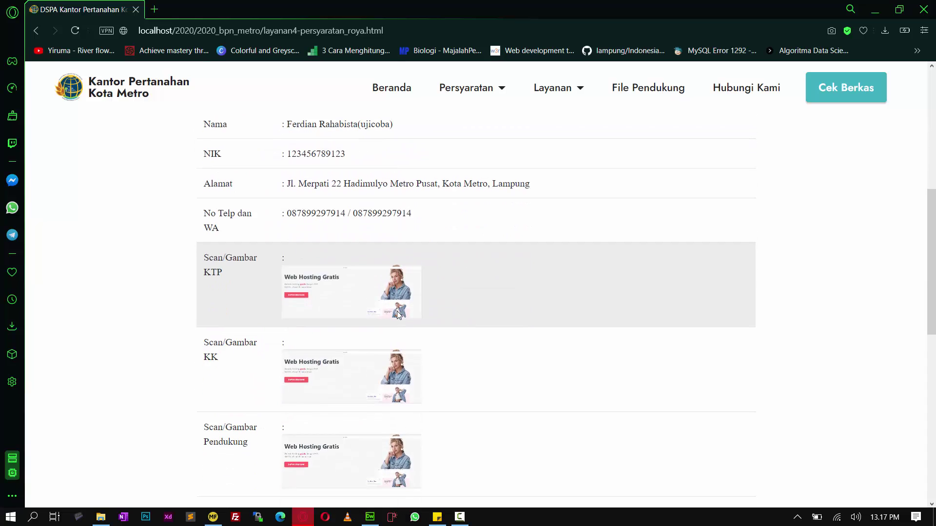
scroll(399, 314, up, 4)
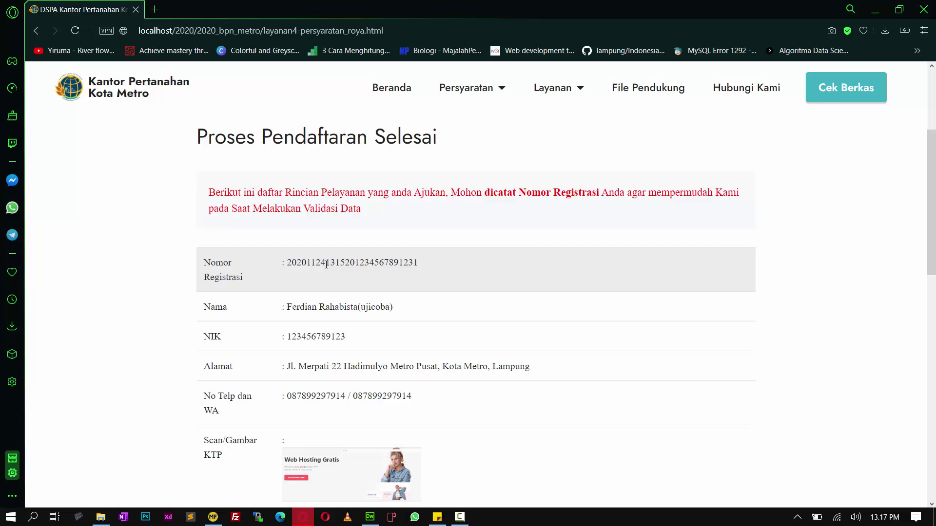
double_click(326, 264)
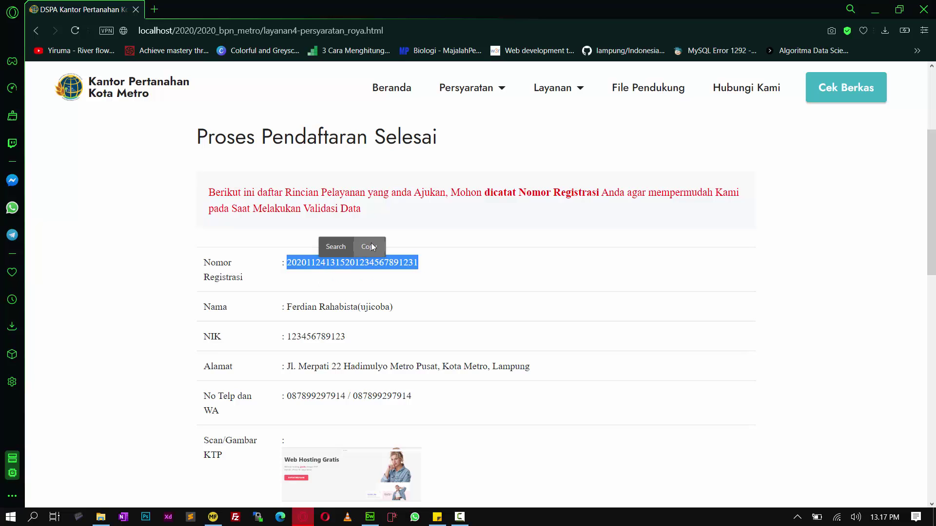
click(374, 248)
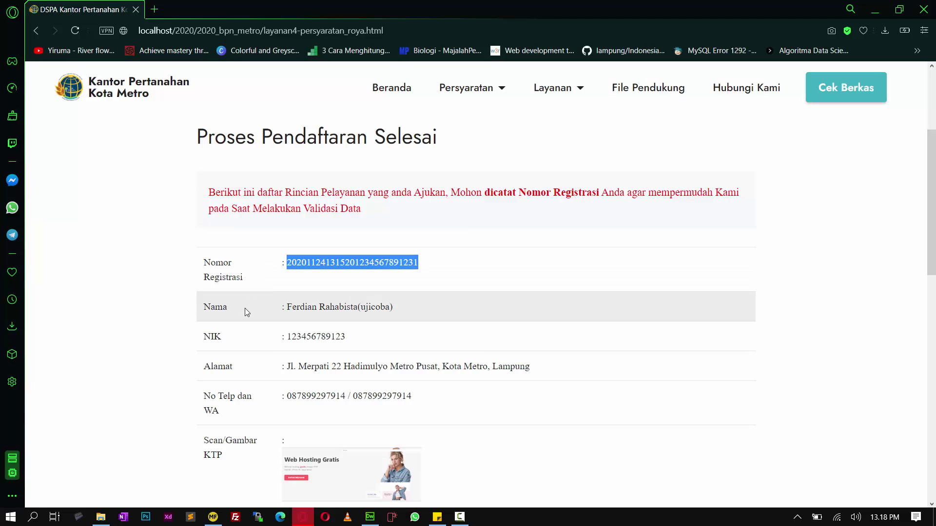
Review the submitted personal data, scans and pickup coordinates on the completion page, dismissing the Google Maps error over the map
scroll(282, 305, down, 1)
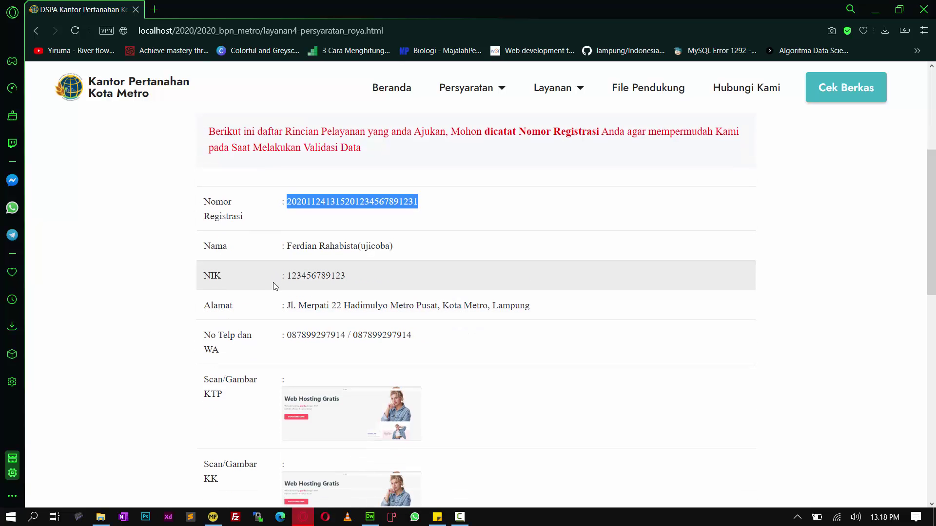
scroll(274, 292, down, 4)
scroll(317, 292, down, 4)
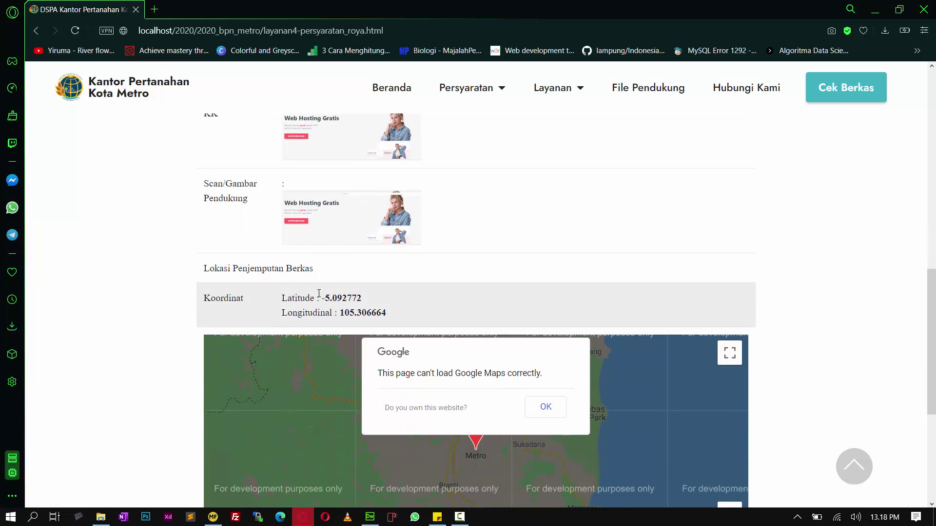
click(545, 290)
scroll(361, 395, down, 3)
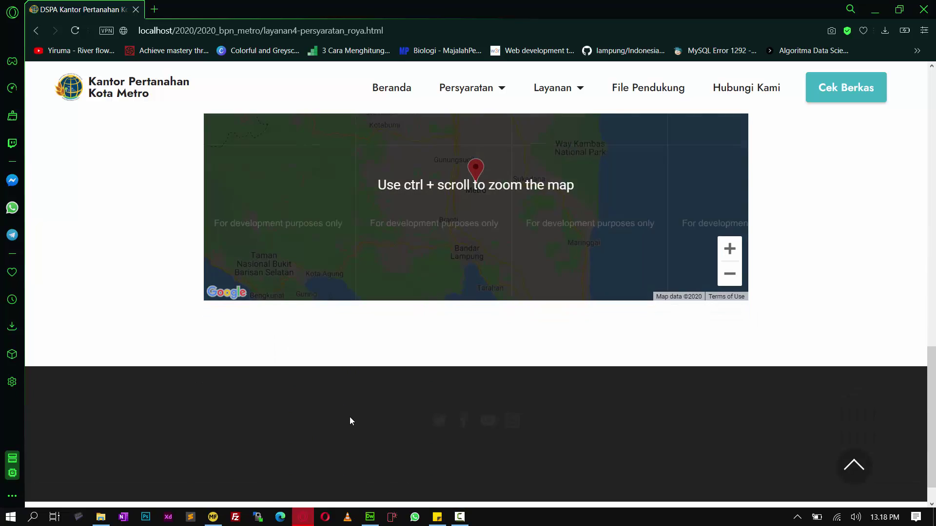
scroll(351, 417, up, 8)
scroll(340, 410, up, 6)
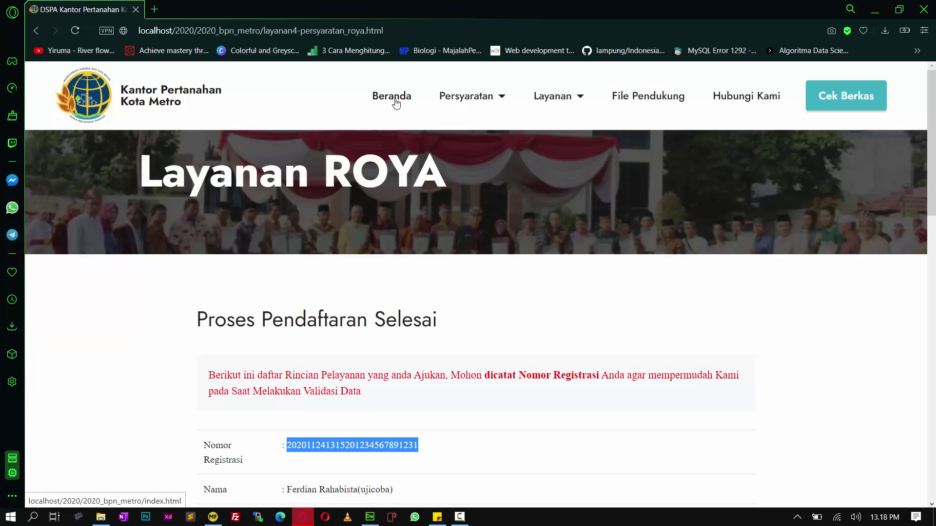
Go to the Cek Berkas page via Beranda and search for the application with the copied registration number
click(395, 100)
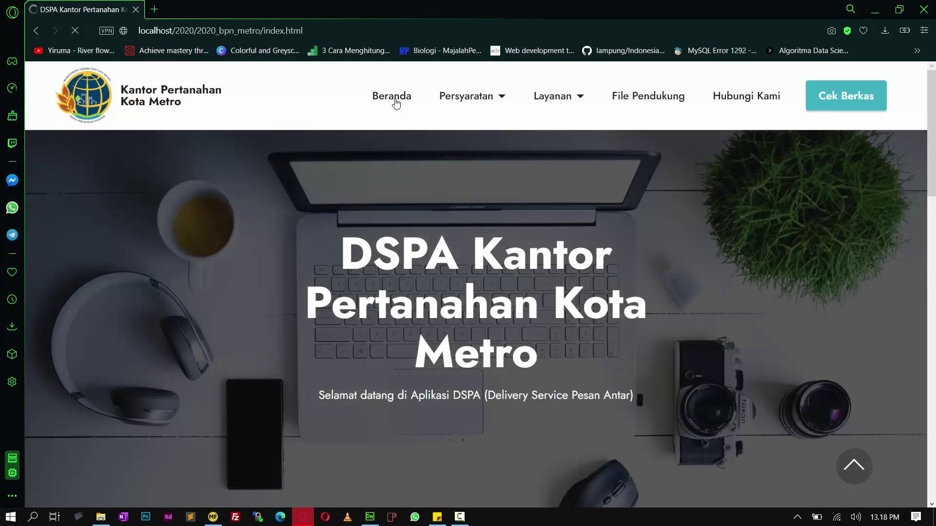
click(830, 99)
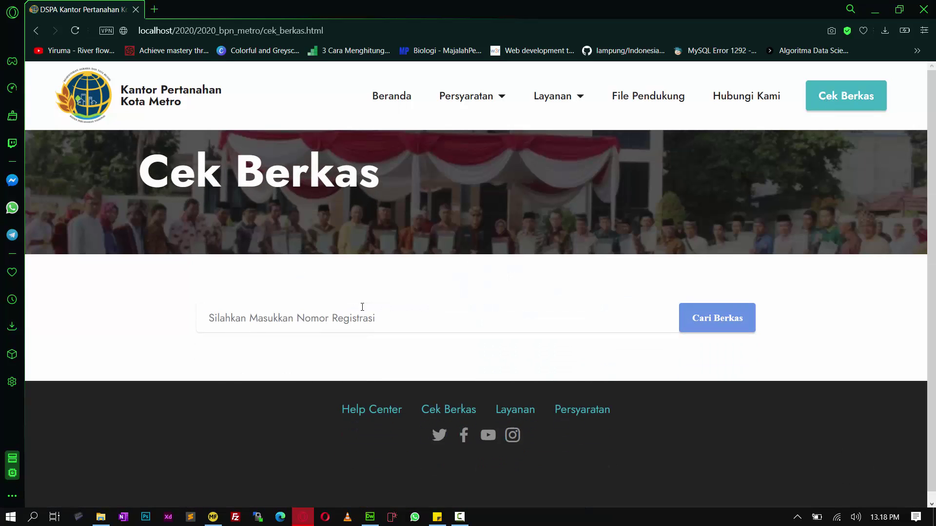
right_click(343, 321)
click(651, 268)
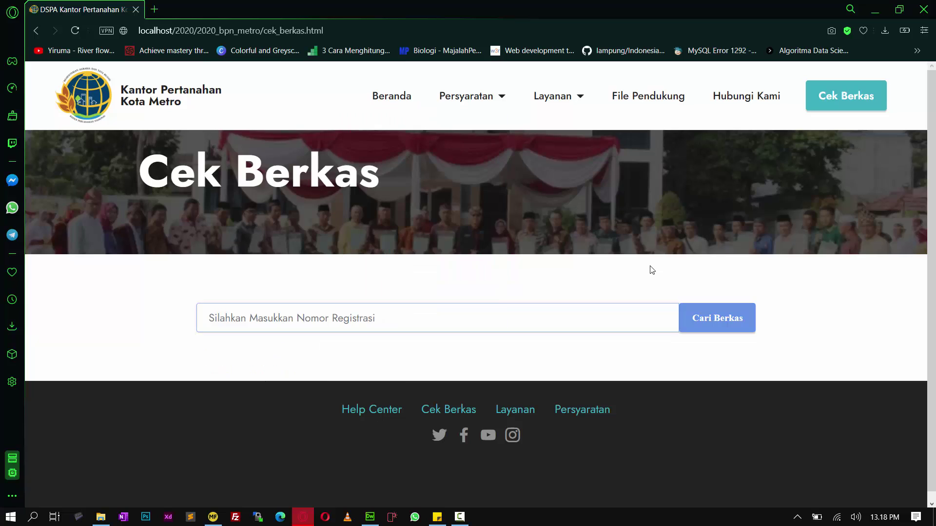
right_click(410, 320)
click(457, 215)
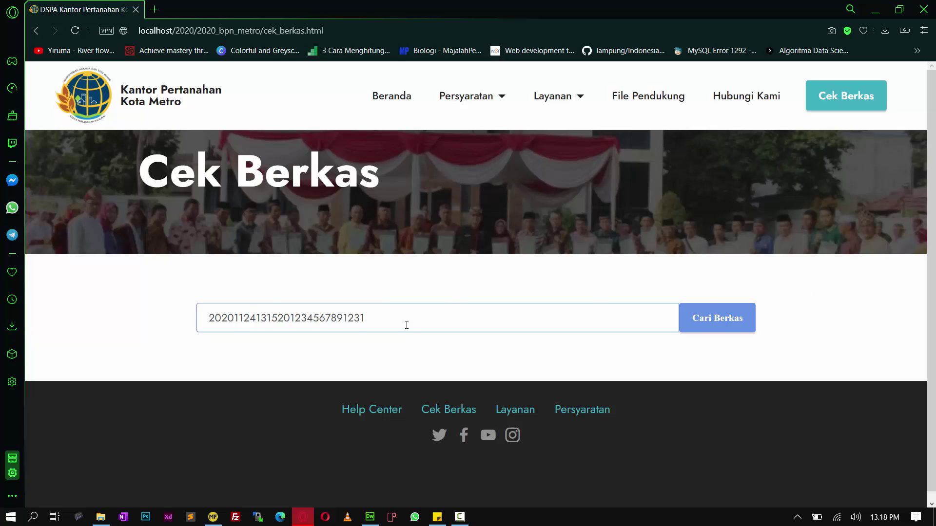
click(711, 326)
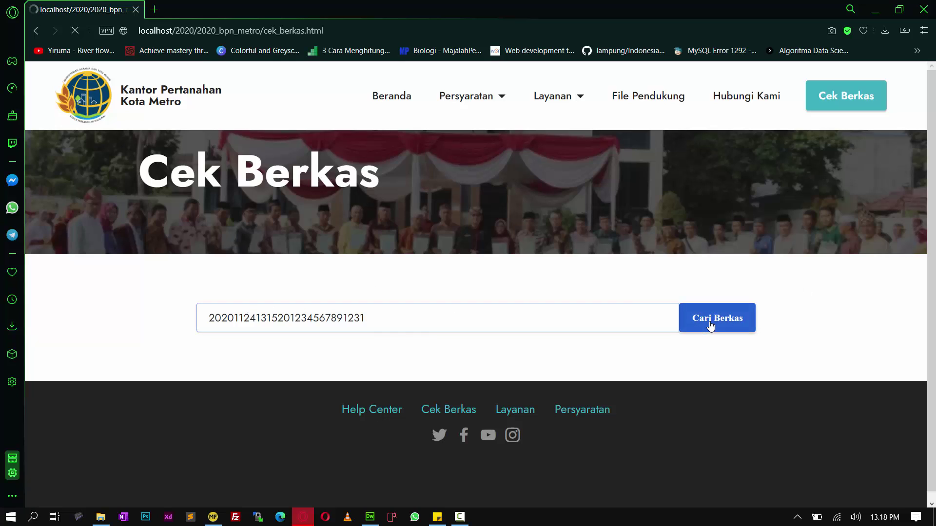
Examine the found application's Status Berkas, Upload Bukti Transfer form, applicant data and scanned files
scroll(702, 323, down, 3)
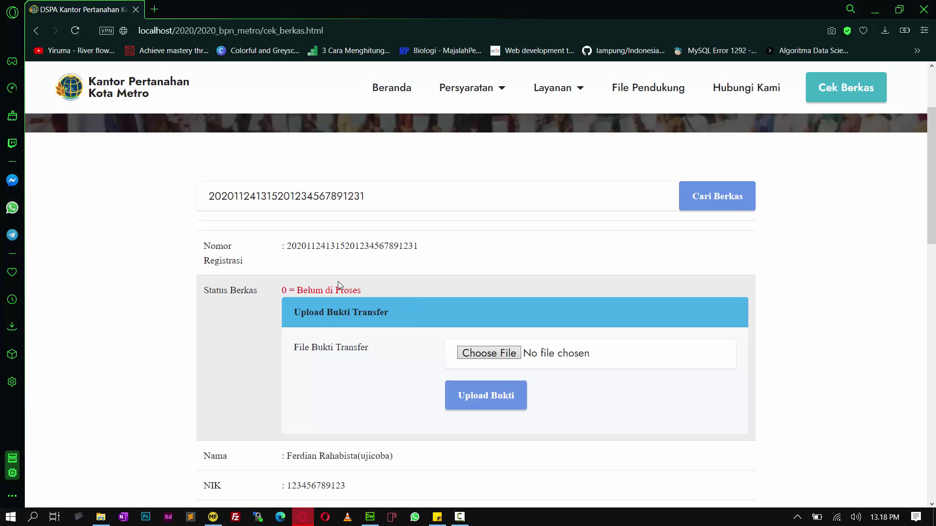
scroll(407, 231, down, 2)
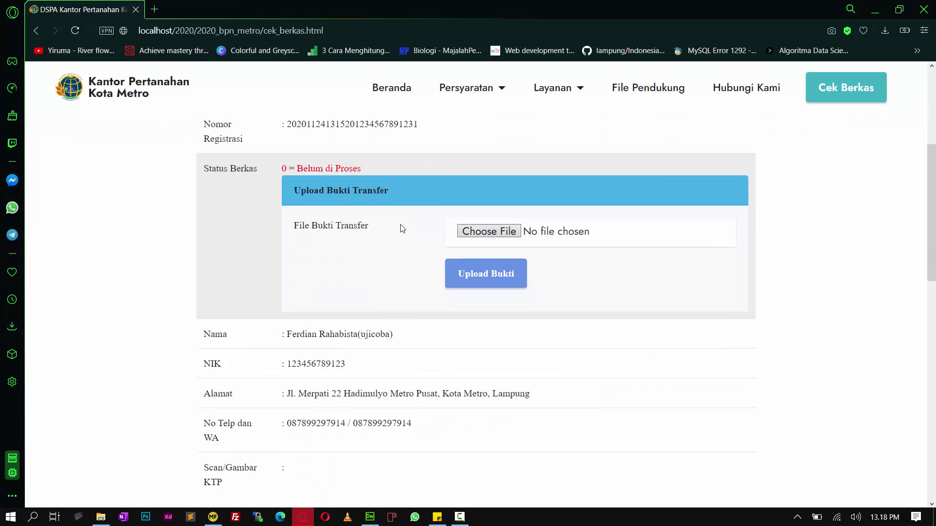
scroll(238, 216, up, 1)
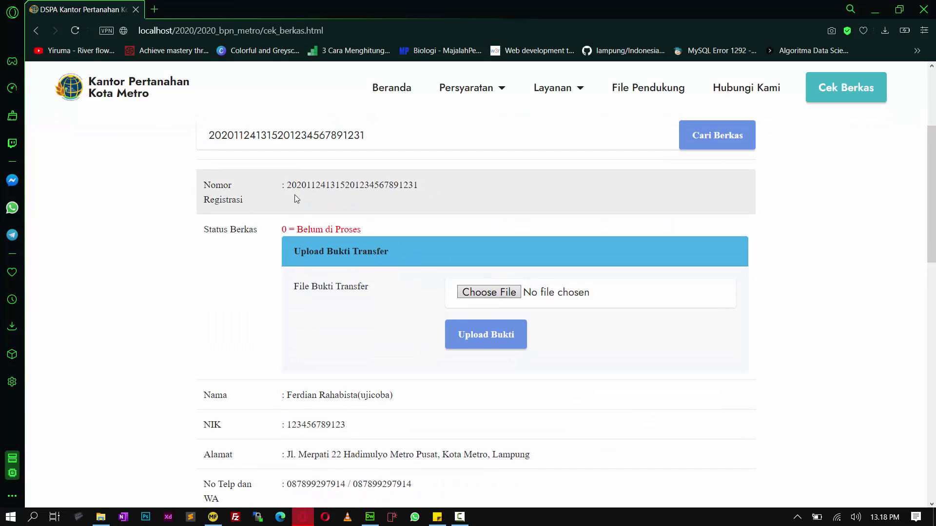
scroll(294, 205, down, 3)
drag(300, 214, 319, 270)
scroll(358, 369, down, 1)
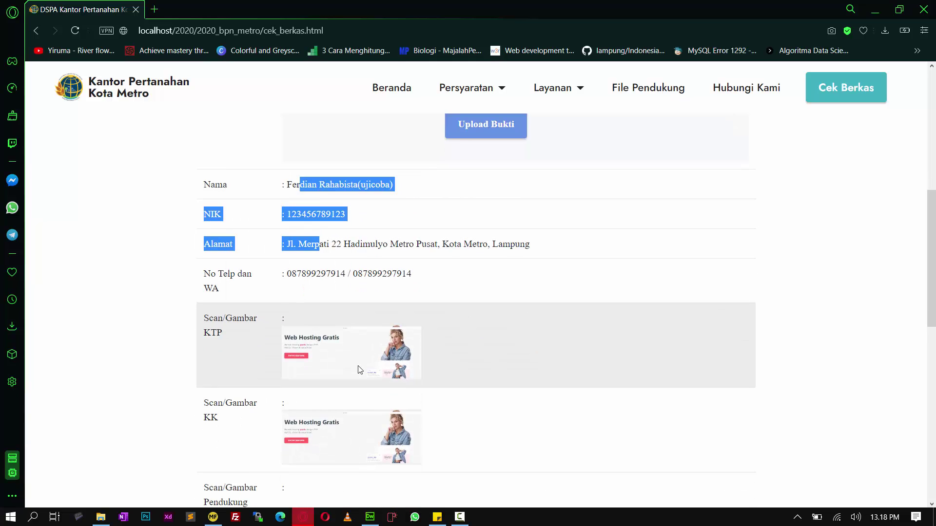
scroll(358, 370, down, 5)
scroll(362, 370, up, 9)
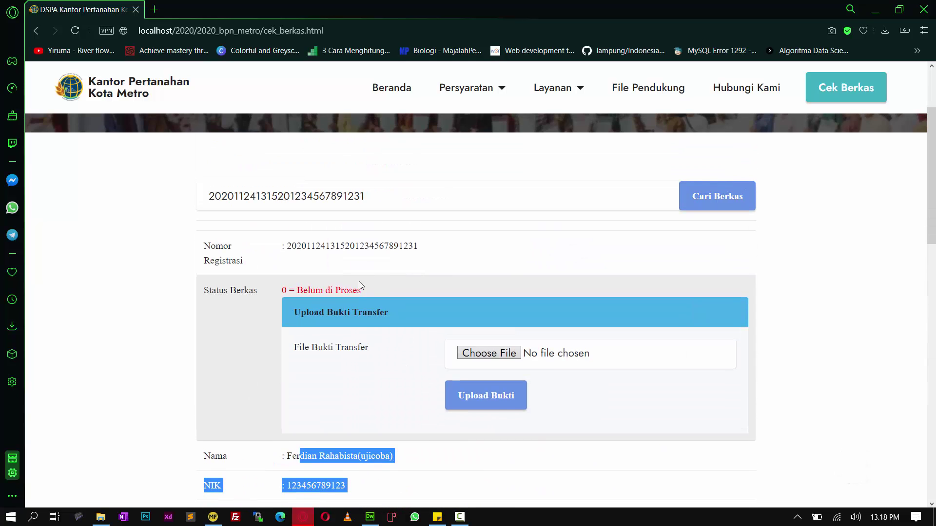
click(360, 286)
double_click(346, 290)
click(261, 309)
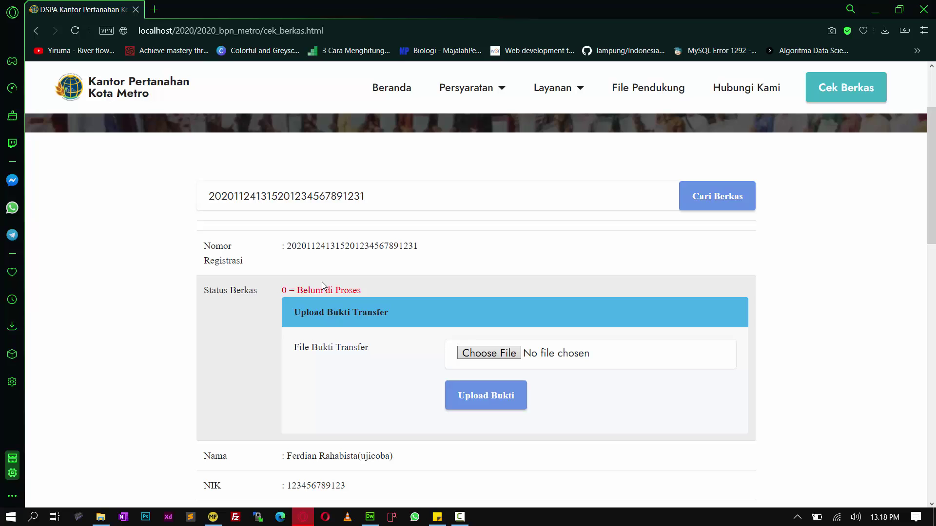